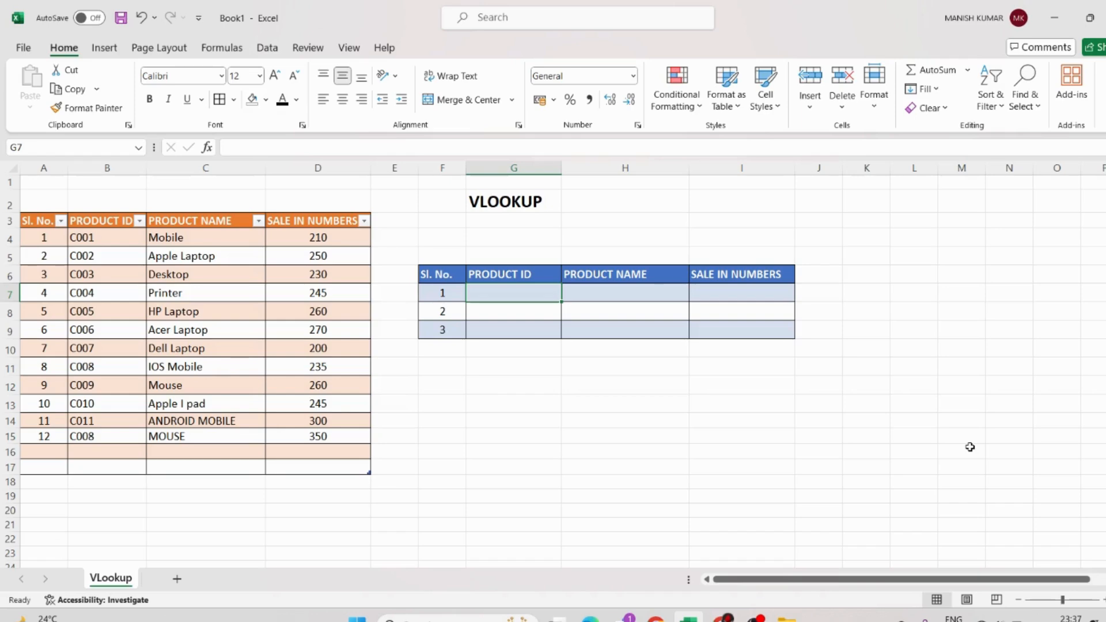
# Enter the product ID C005 in cell G7, the first row of the blue lookup table
pyautogui.click(971, 448)
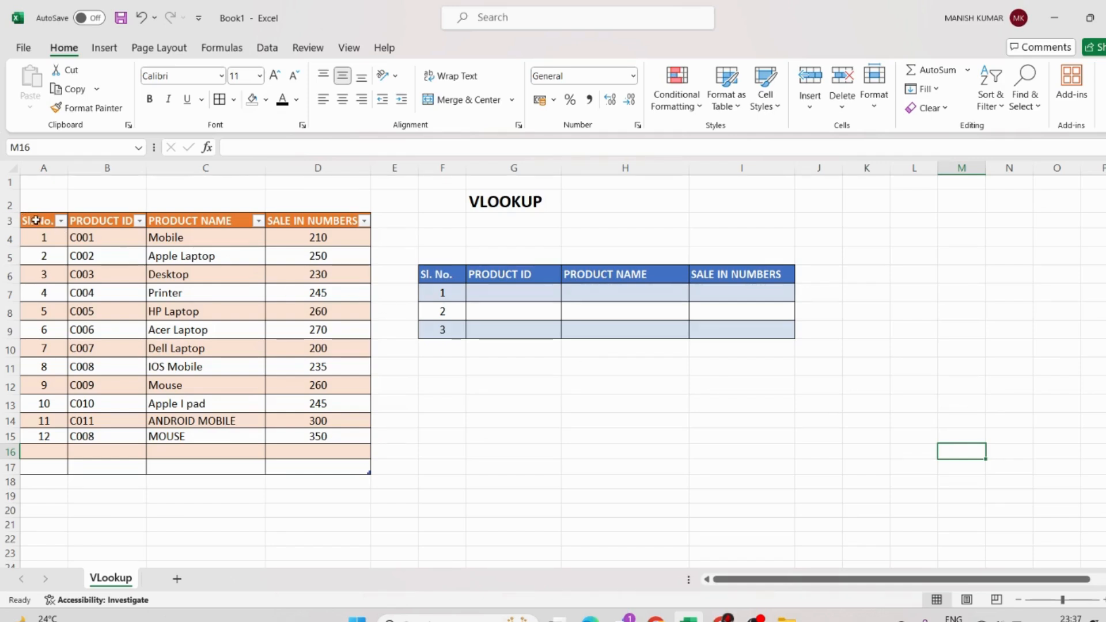
pyautogui.moveTo(36, 220); pyautogui.dragTo(300, 449)
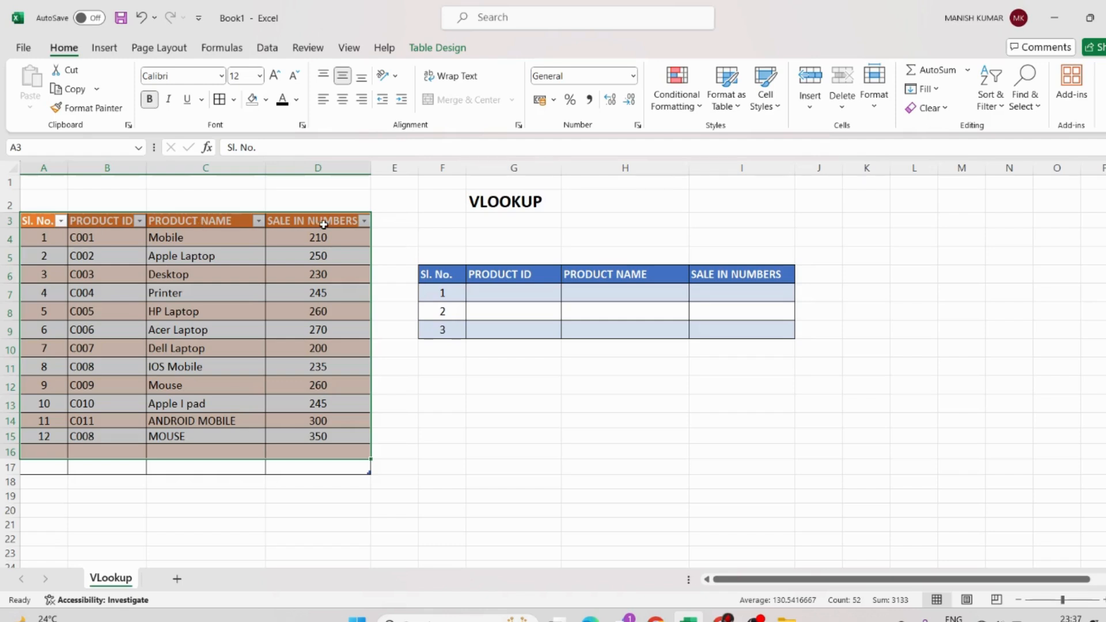
pyautogui.click(516, 296)
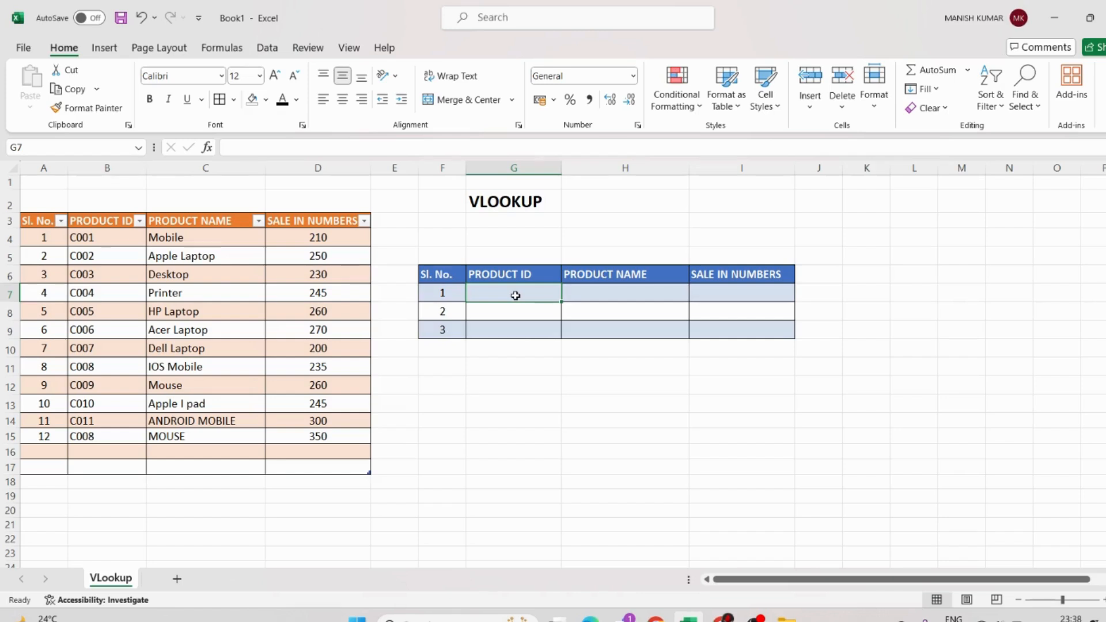
pyautogui.write('=')
pyautogui.press('BackSpace')
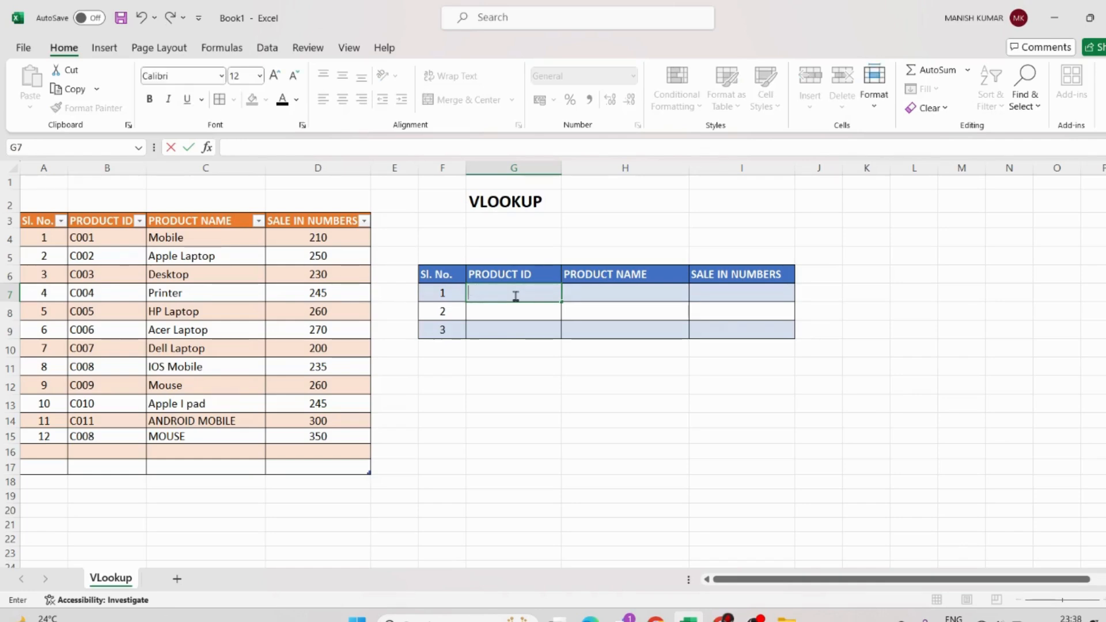
pyautogui.write('C005')
pyautogui.press('Tab')
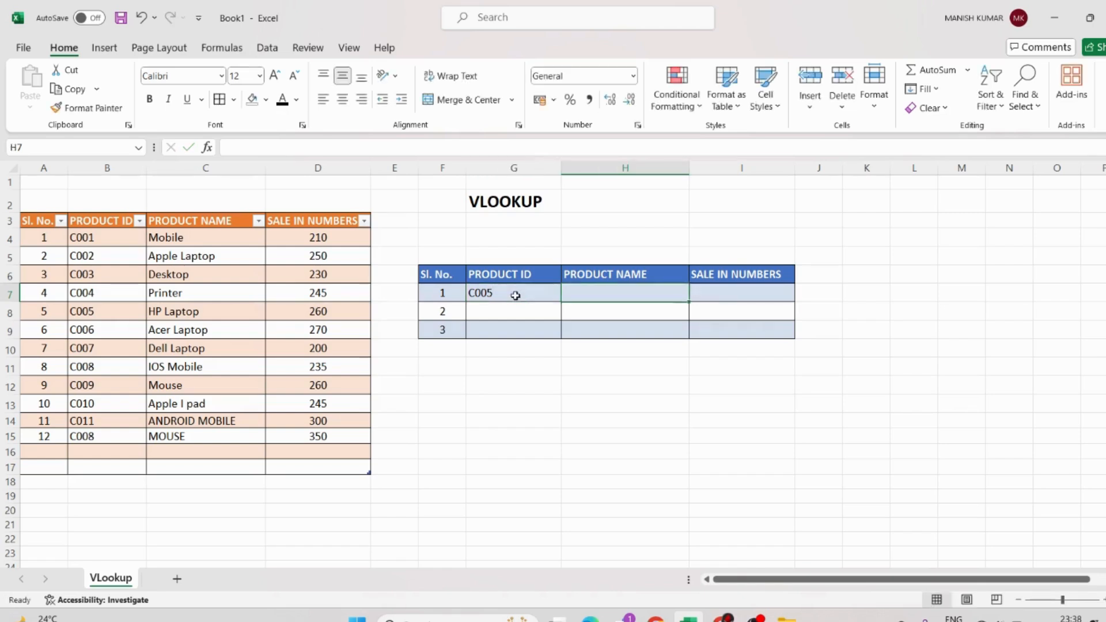
# Enter =VLOOKUP(G7,B:D,2,0) in cell H7 to return the product name for the first product ID
pyautogui.write('=V')
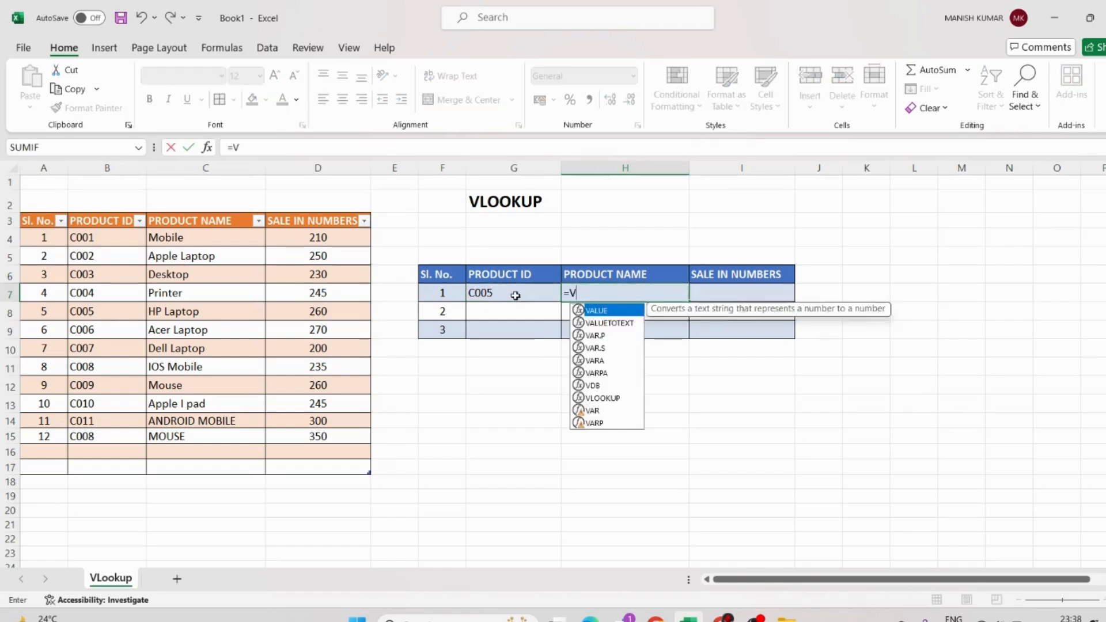
pyautogui.write('LOOKUP')
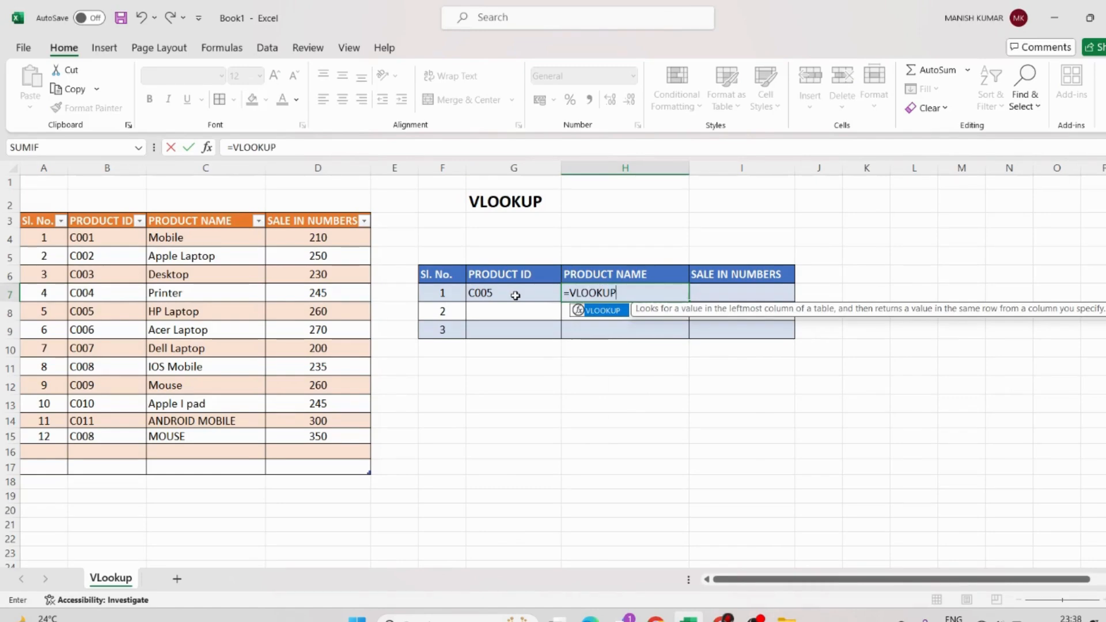
pyautogui.write('(')
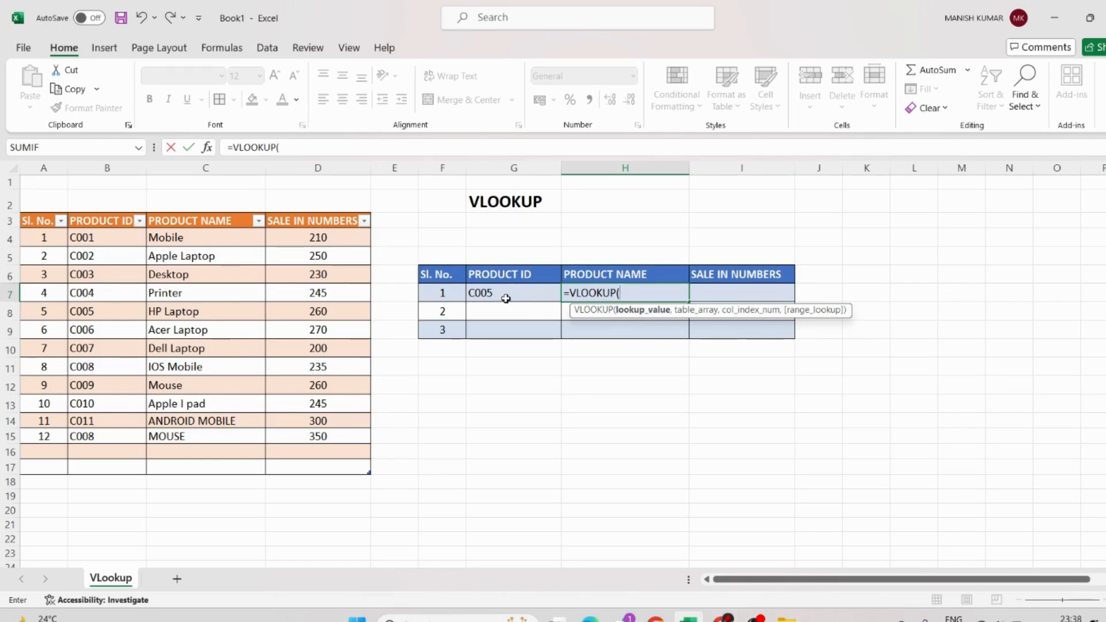
pyautogui.click(496, 296)
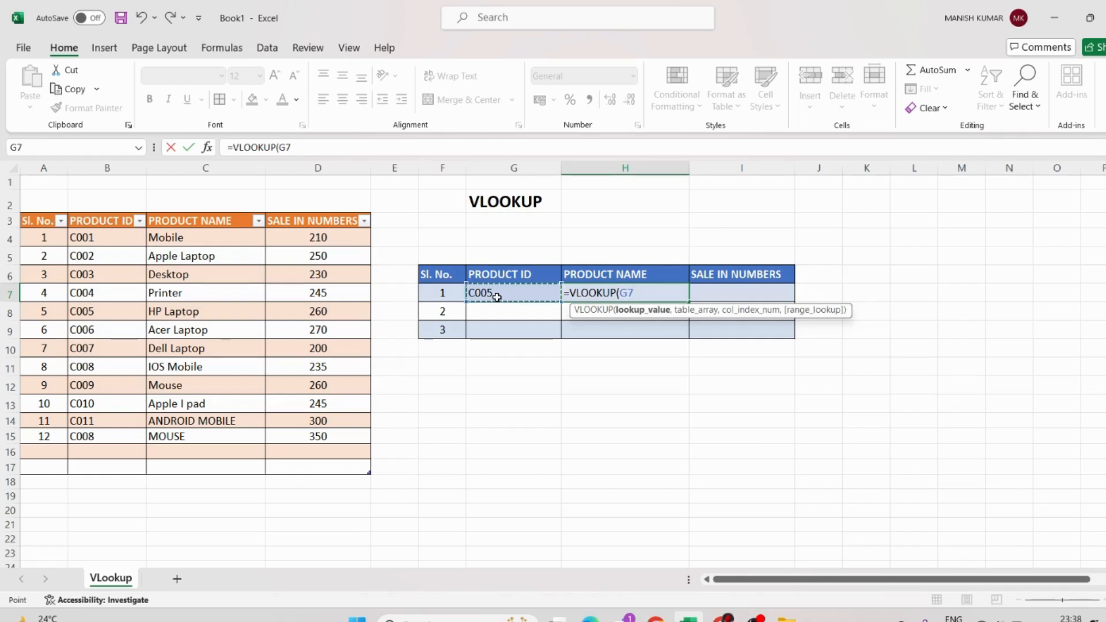
pyautogui.write(',')
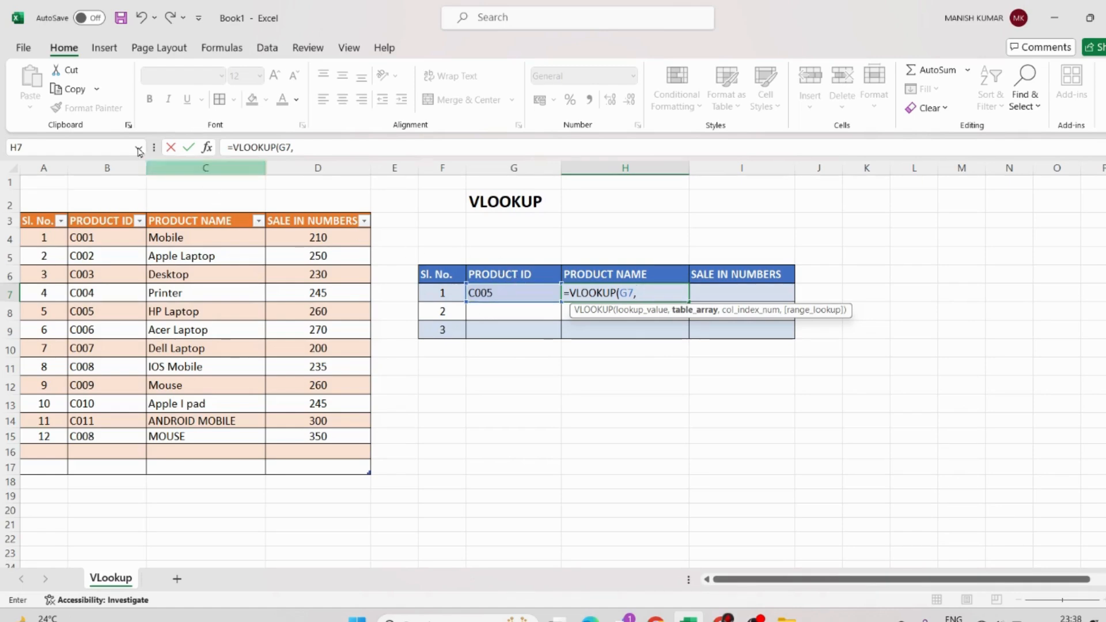
pyautogui.click(103, 170)
pyautogui.moveTo(102, 170); pyautogui.dragTo(325, 200)
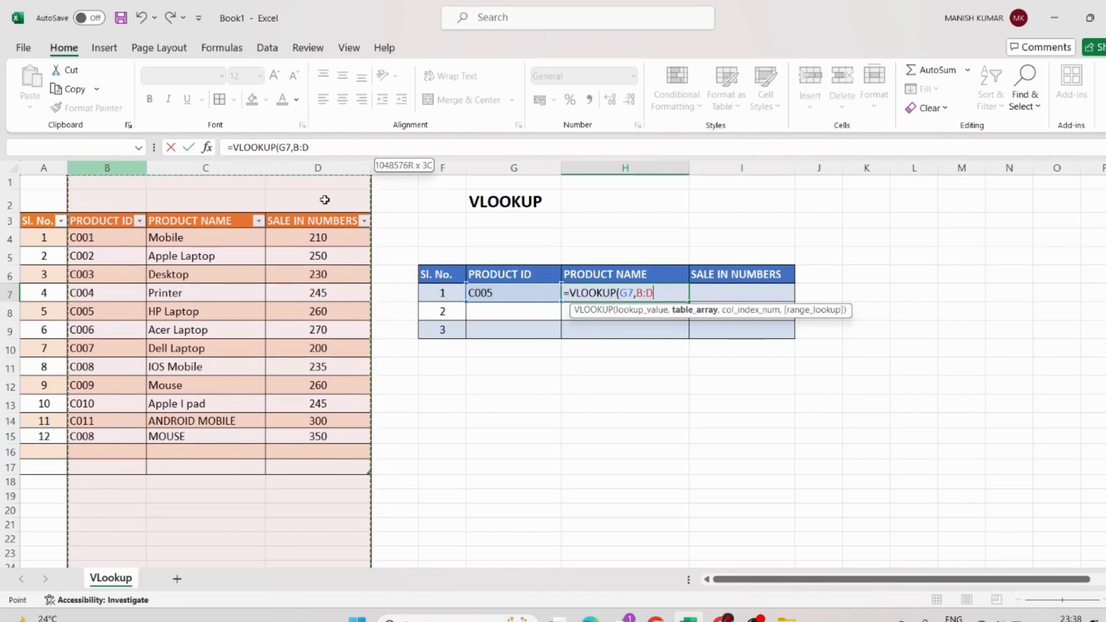
pyautogui.write(',')
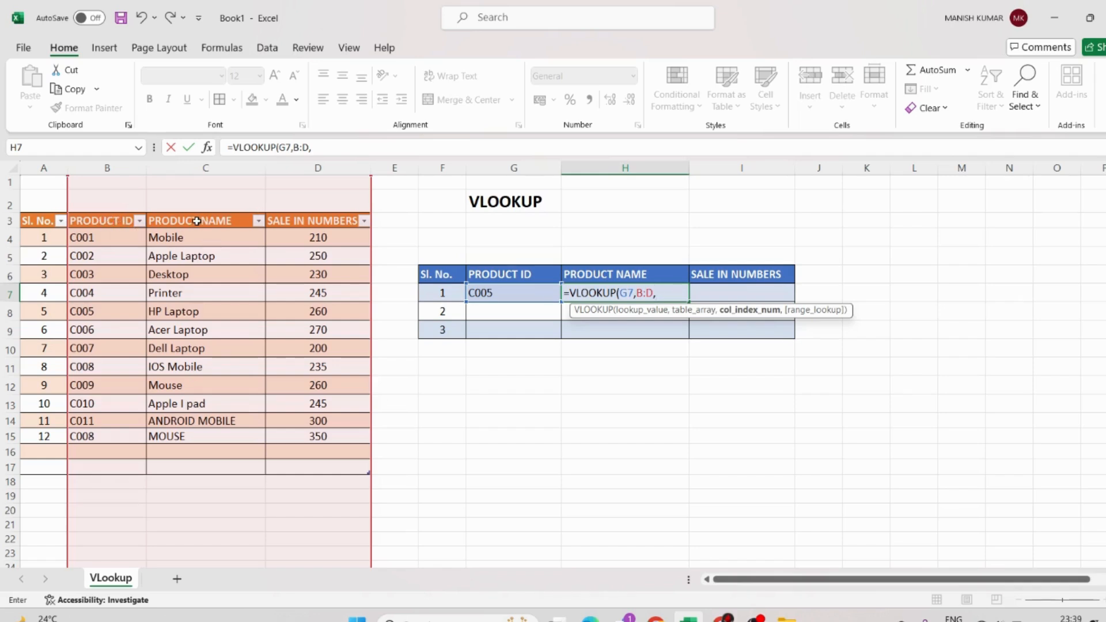
pyautogui.write('2,')
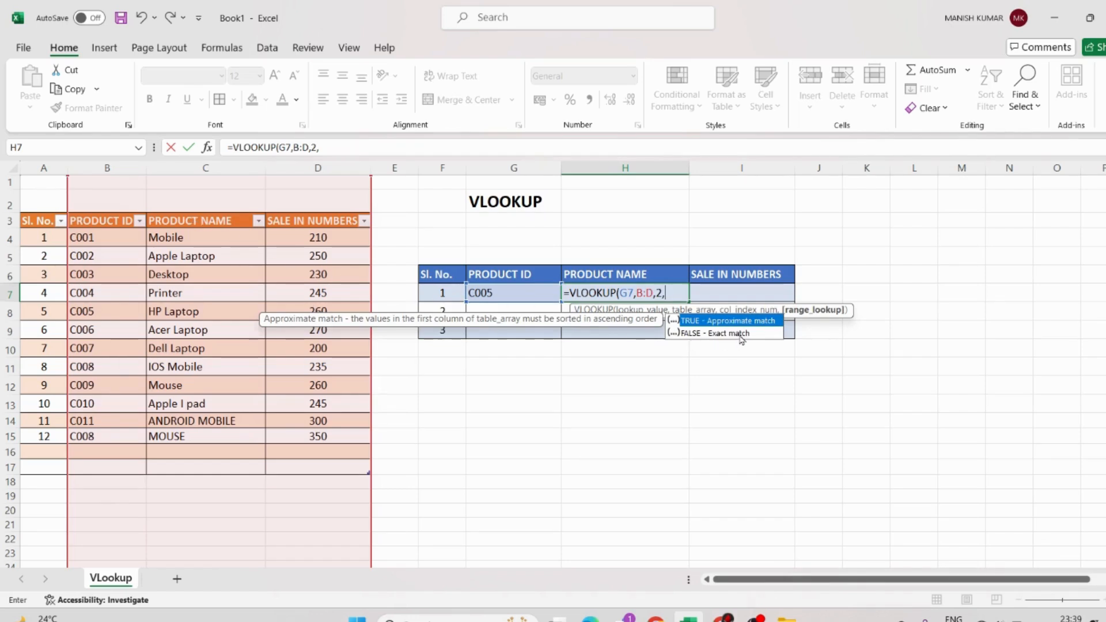
pyautogui.write('0)')
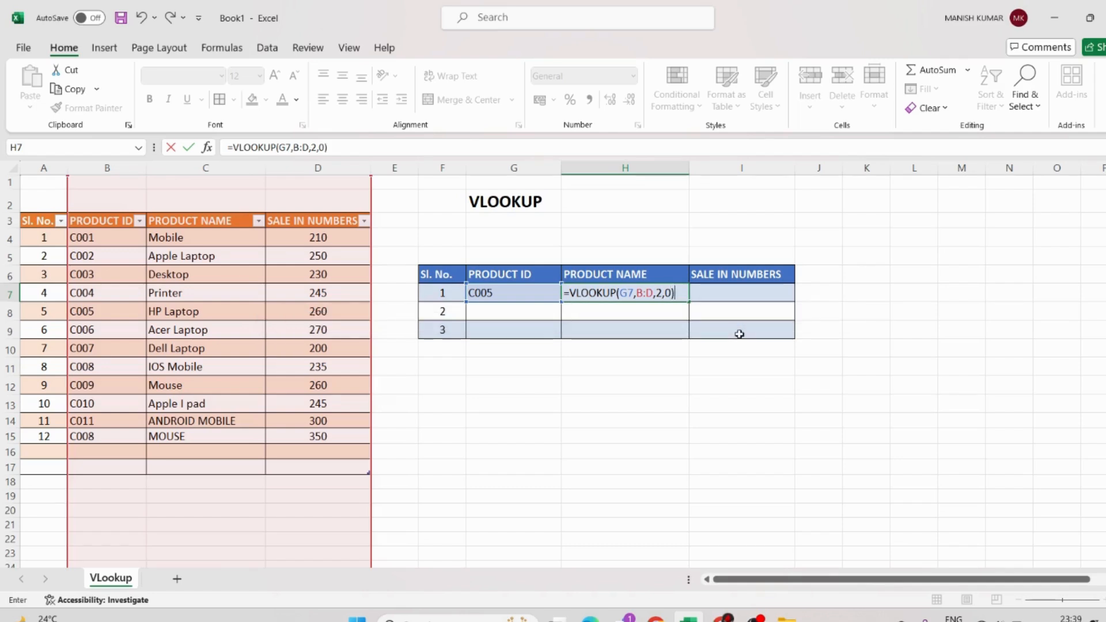
pyautogui.press('Return')
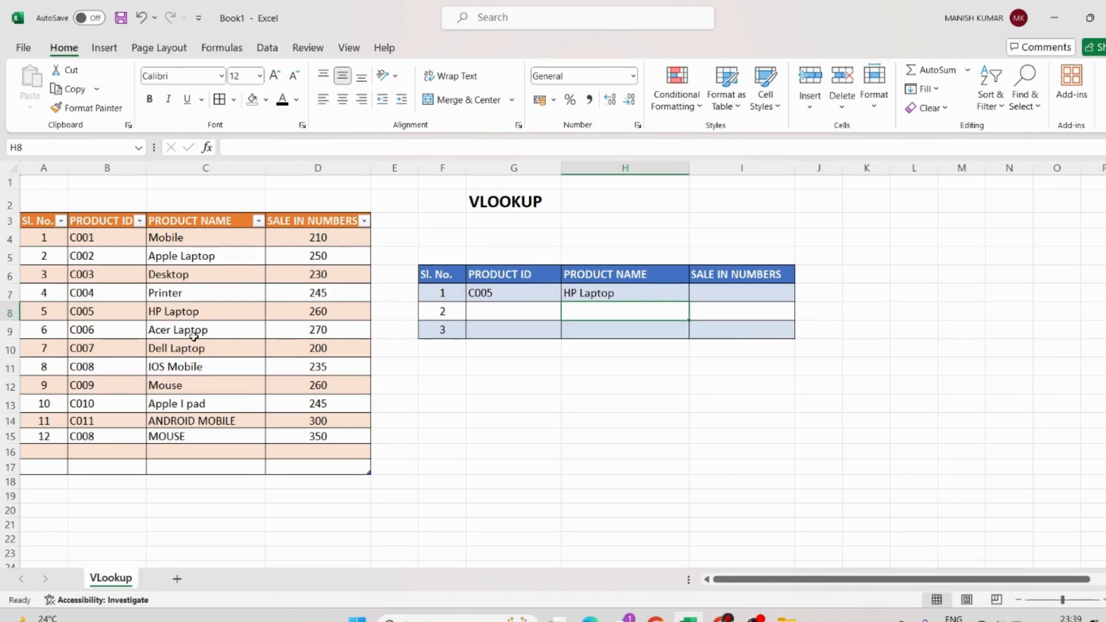
pyautogui.click(208, 312)
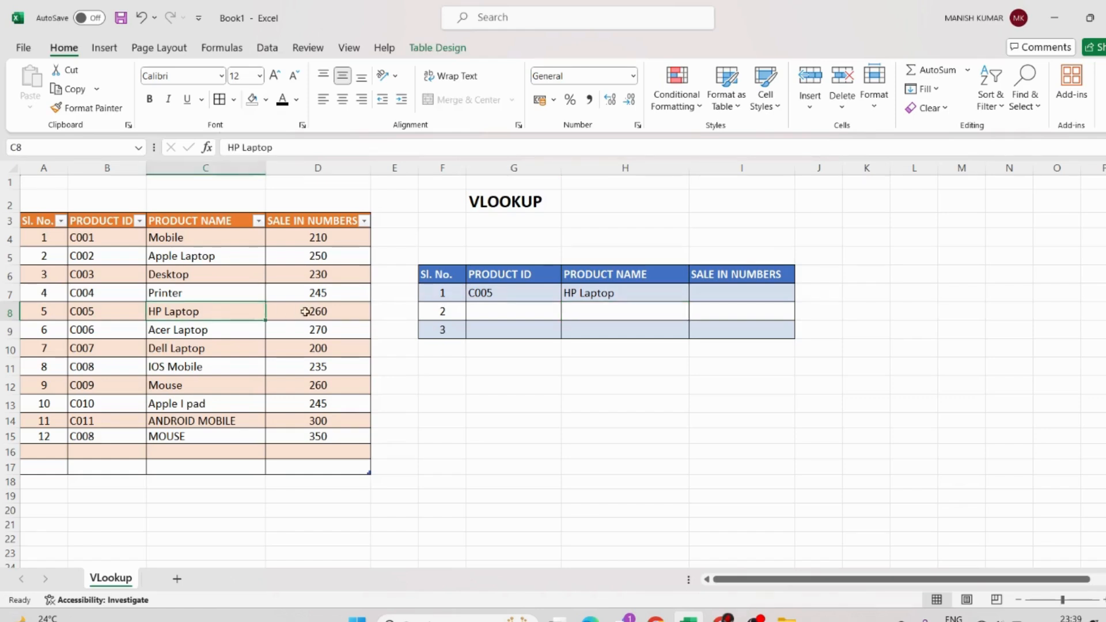
pyautogui.click(332, 312)
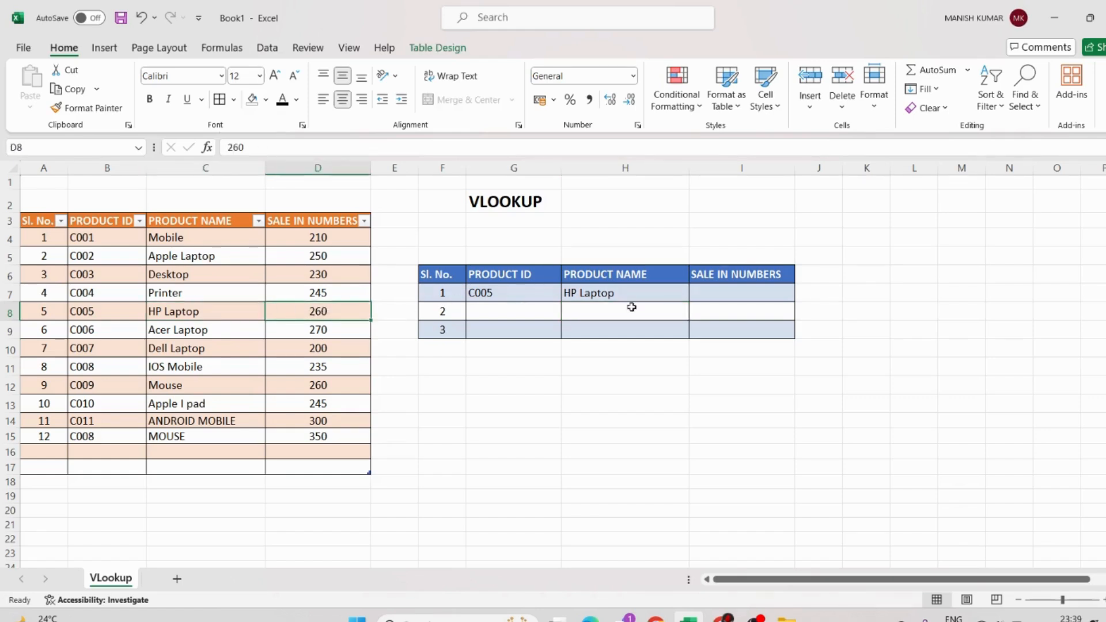
# Enter =VLOOKUP(G7,B:D,3,0) in cell I7 to return the sale number, and check it against the source table
pyautogui.click(729, 295)
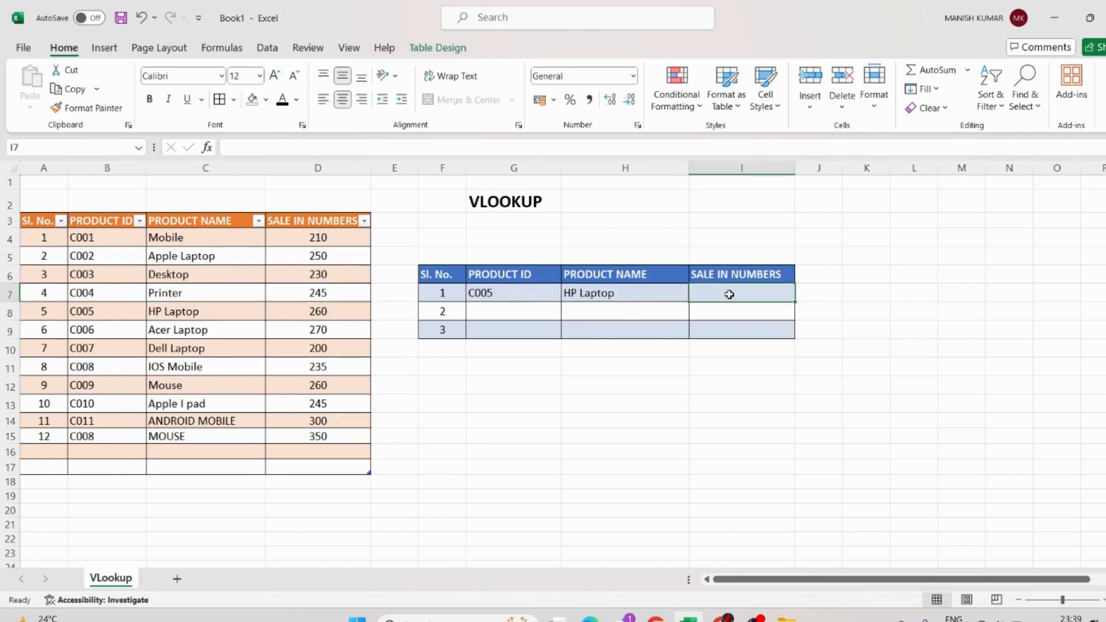
pyautogui.click(334, 311)
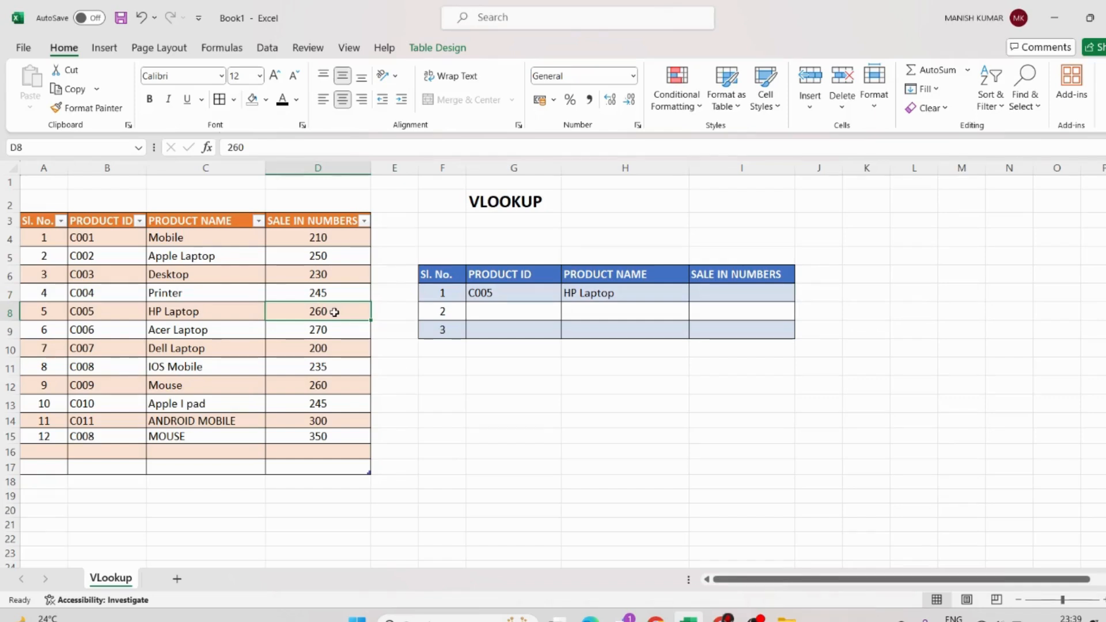
pyautogui.click(736, 294)
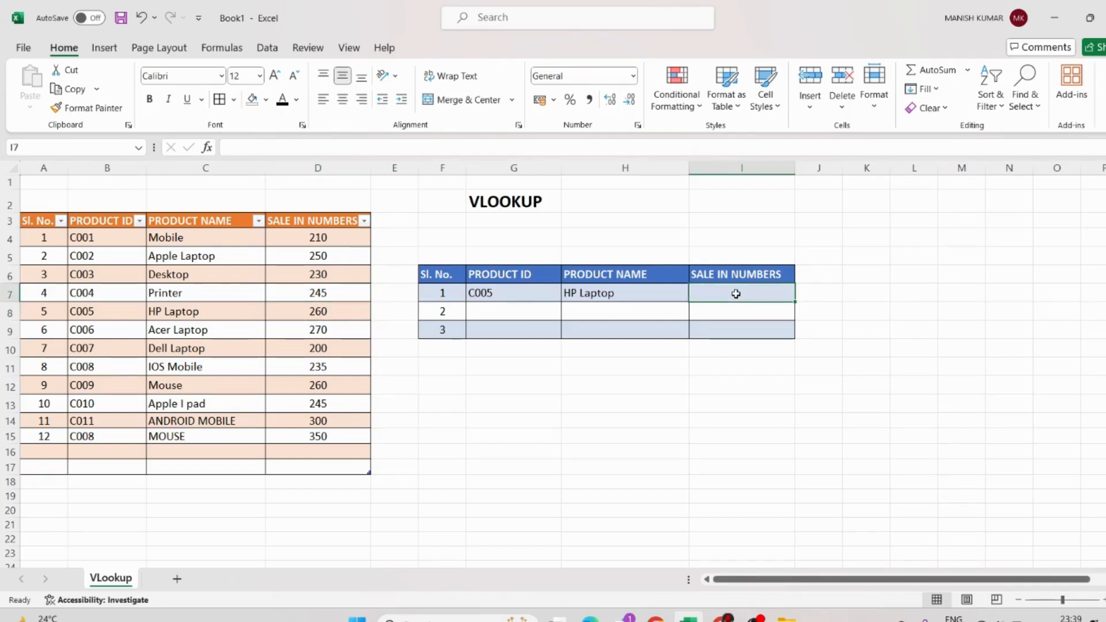
pyautogui.write('=VLO')
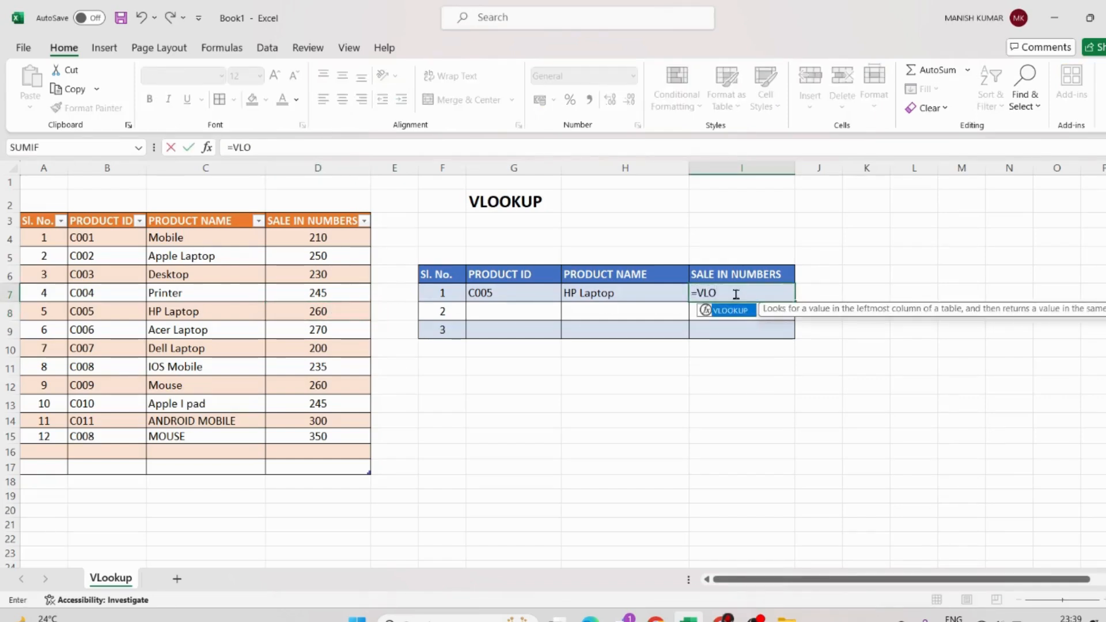
pyautogui.write('OKUP(')
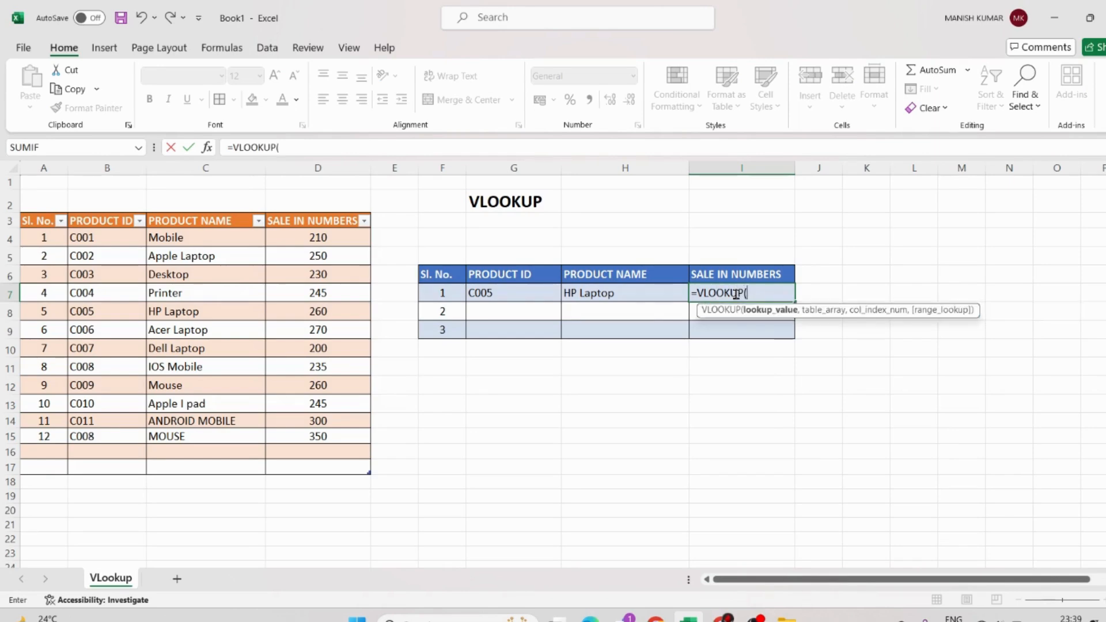
pyautogui.press('Left')
pyautogui.press('Left')
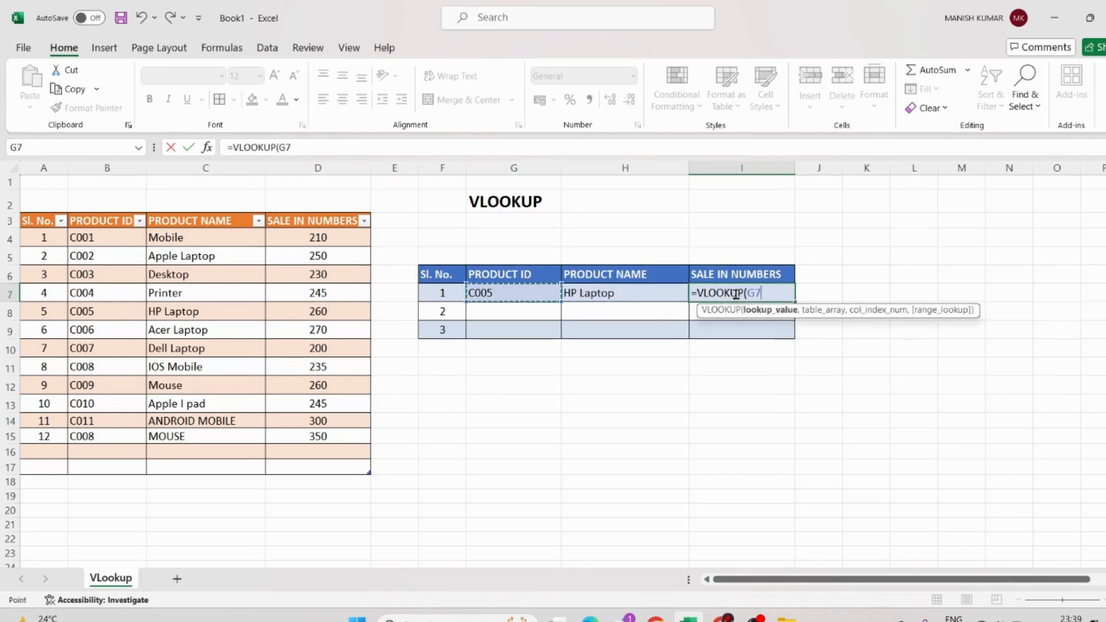
pyautogui.write(',')
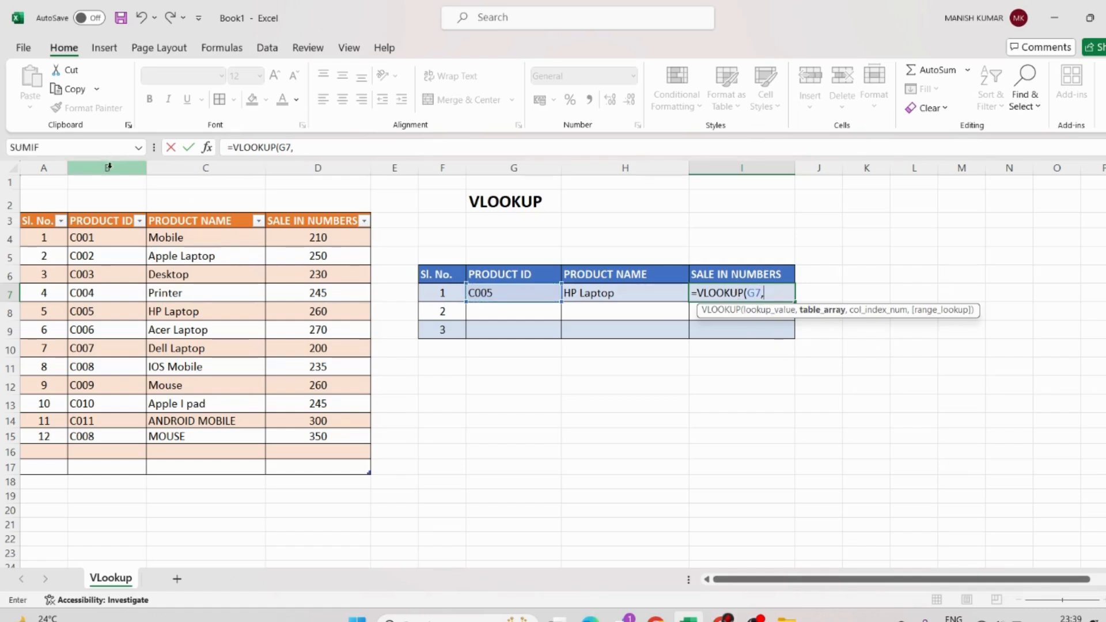
pyautogui.moveTo(109, 167); pyautogui.dragTo(632, 179)
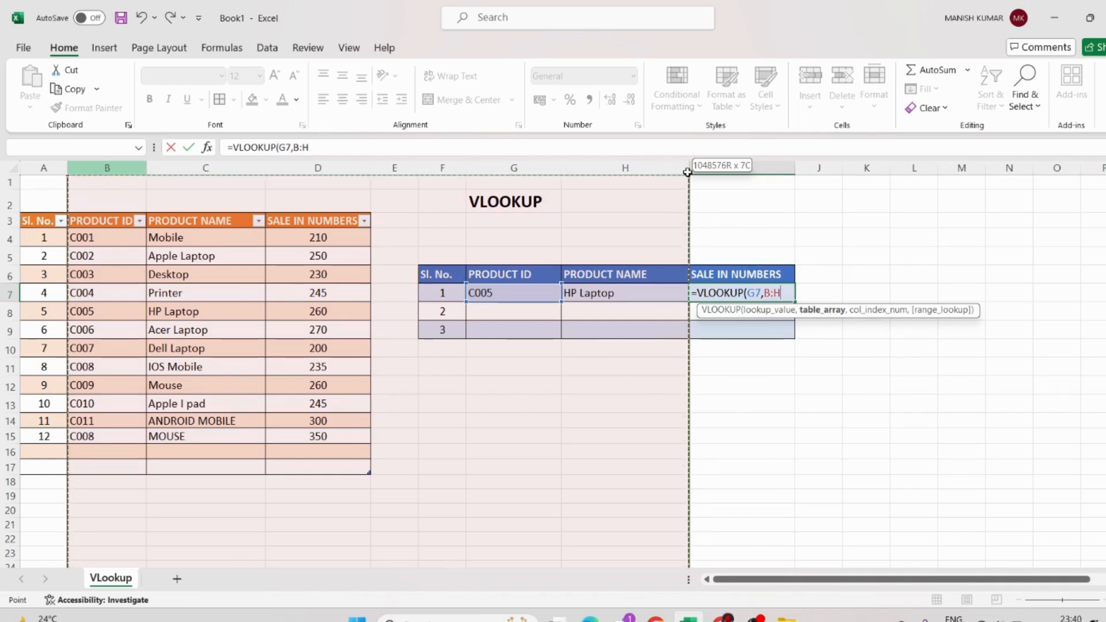
pyautogui.moveTo(606, 176); pyautogui.dragTo(334, 195)
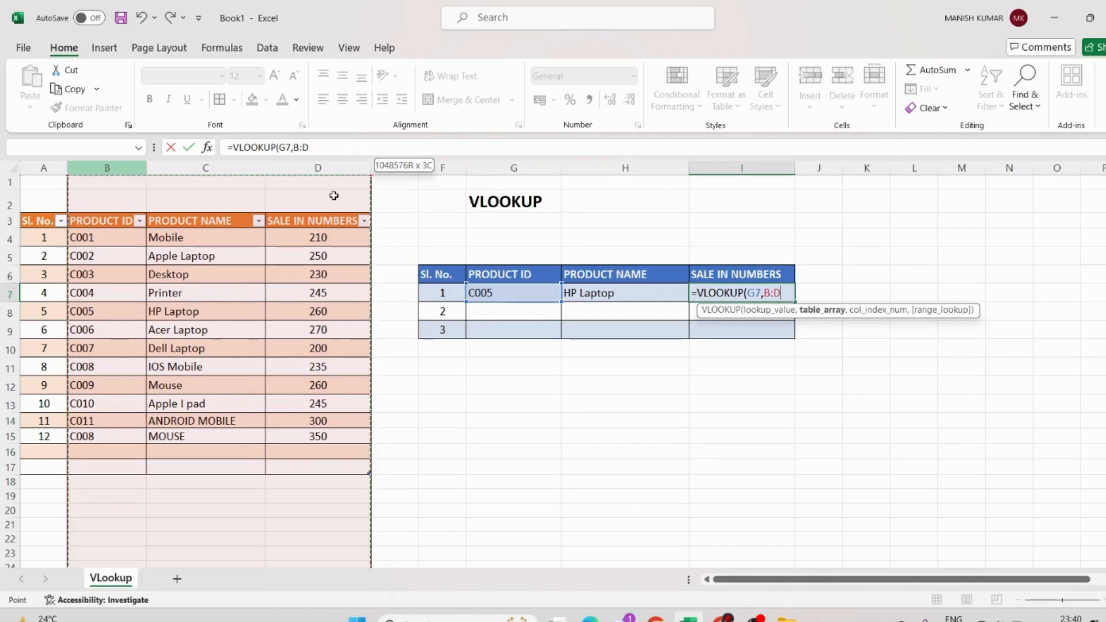
pyautogui.write(',3,0')
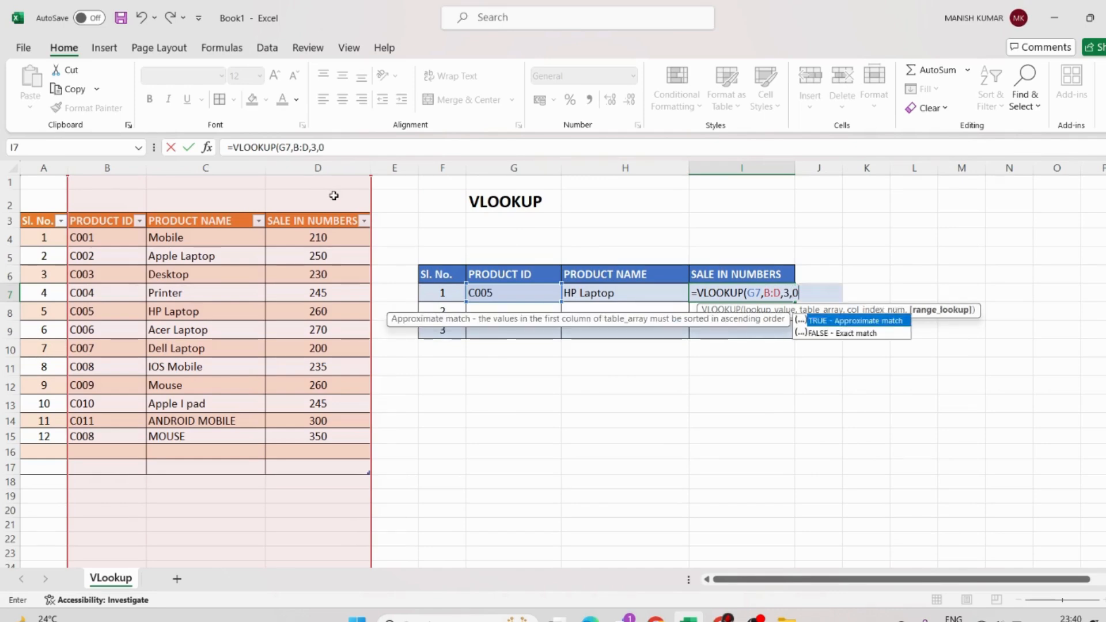
pyautogui.write(')')
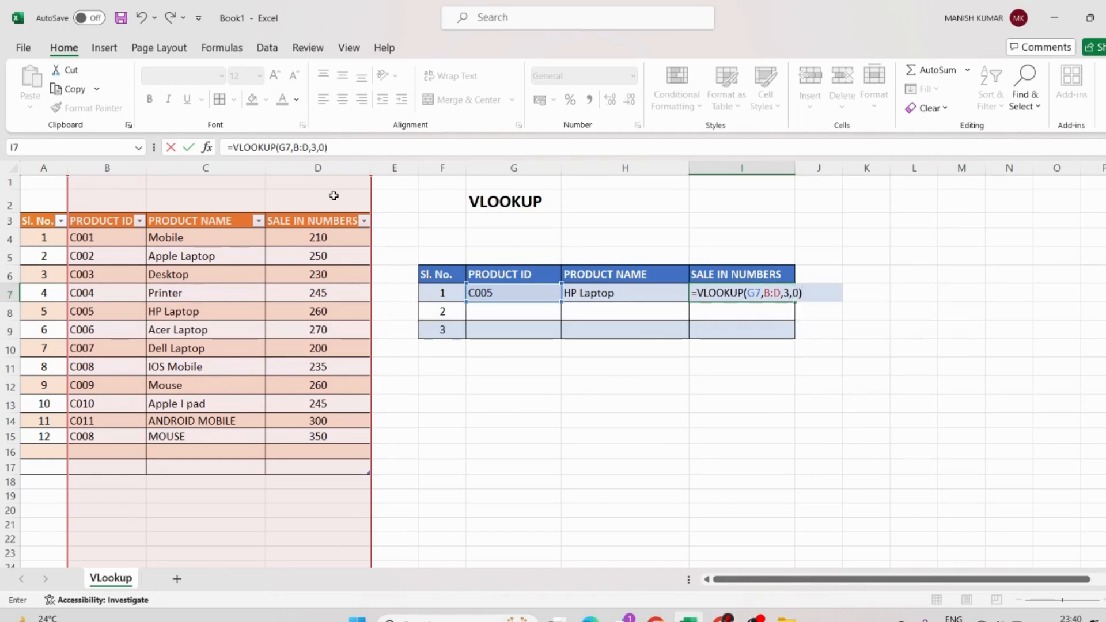
pyautogui.press('Return')
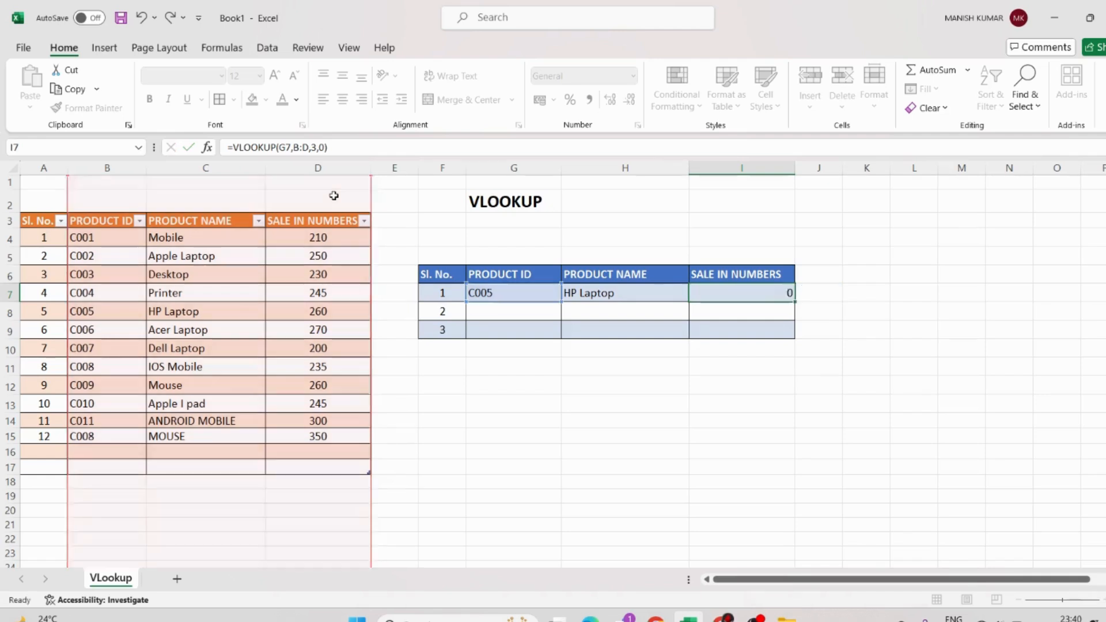
pyautogui.press('Up')
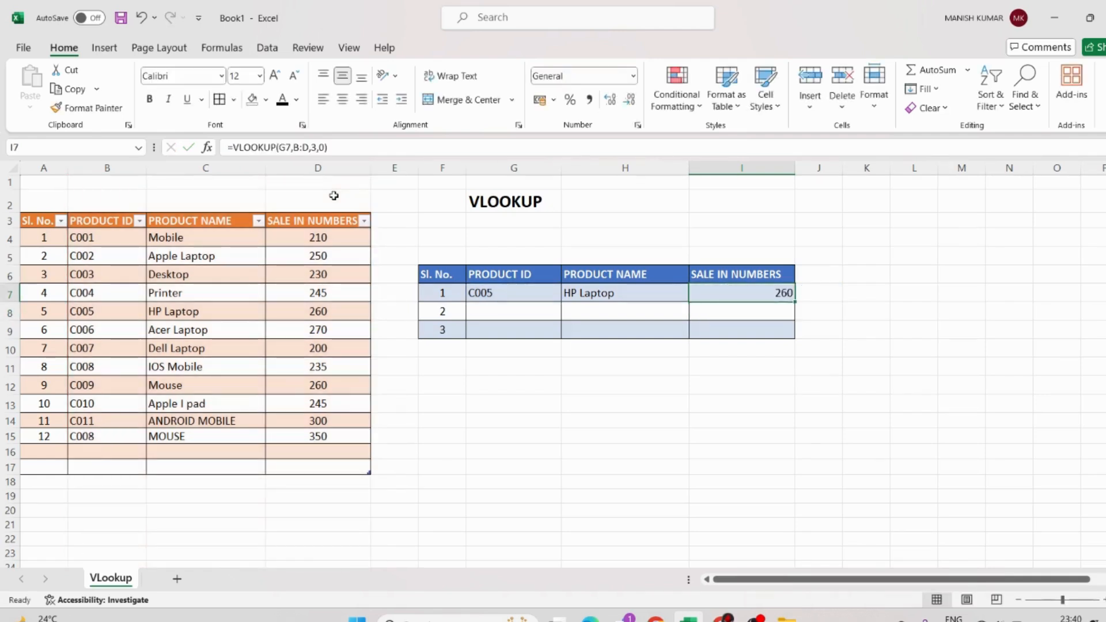
pyautogui.click(316, 314)
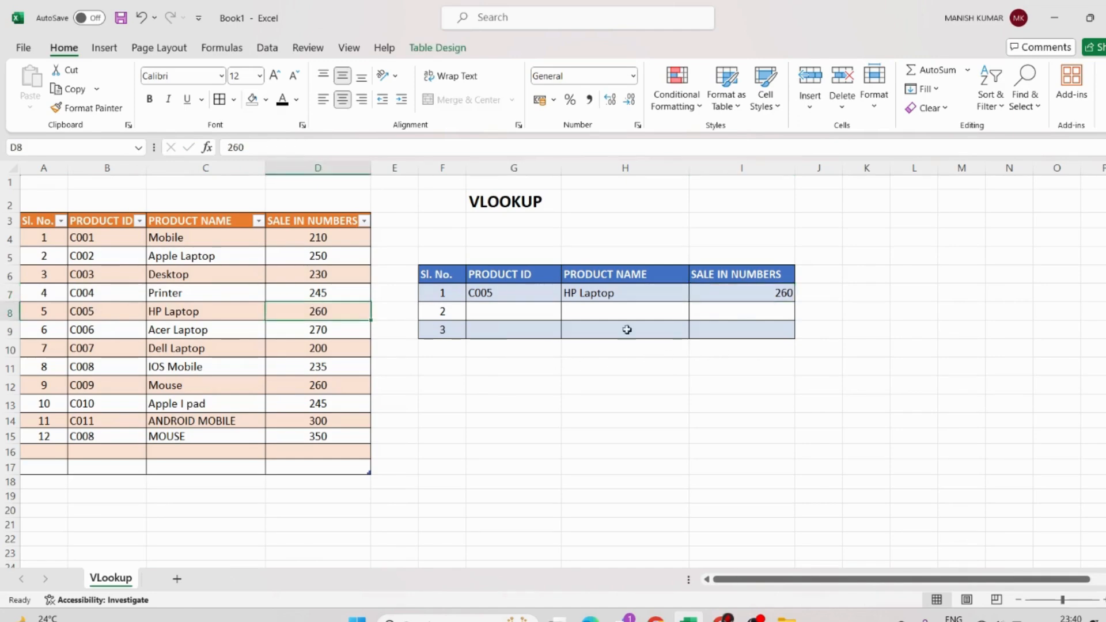
# Enter the product ID C007 in cell G8, the second row of the lookup table
pyautogui.click(495, 313)
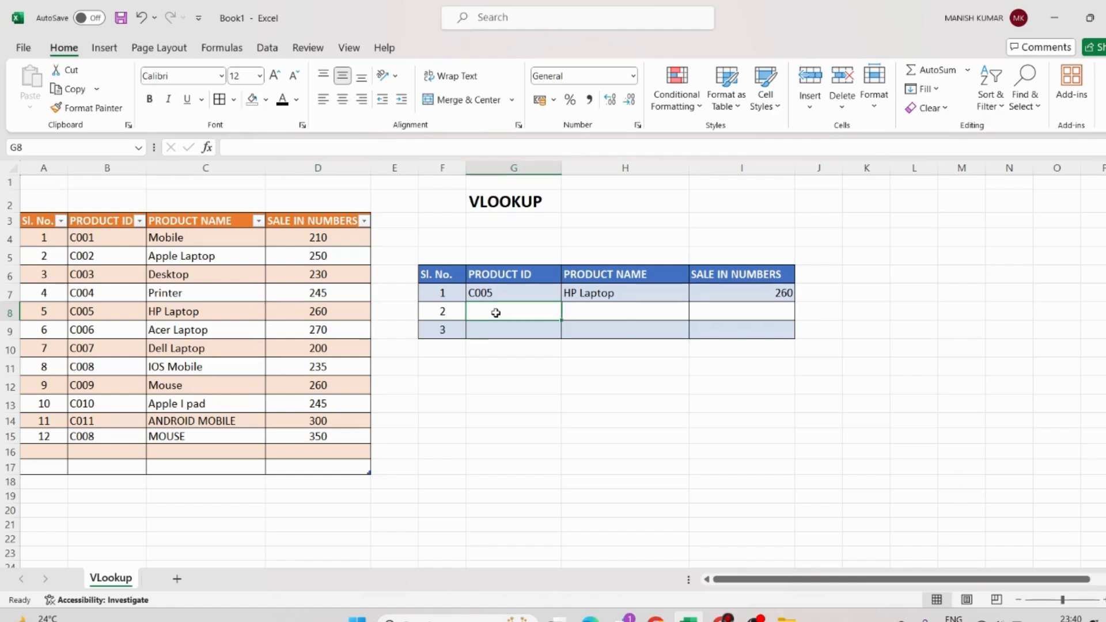
pyautogui.write('C007')
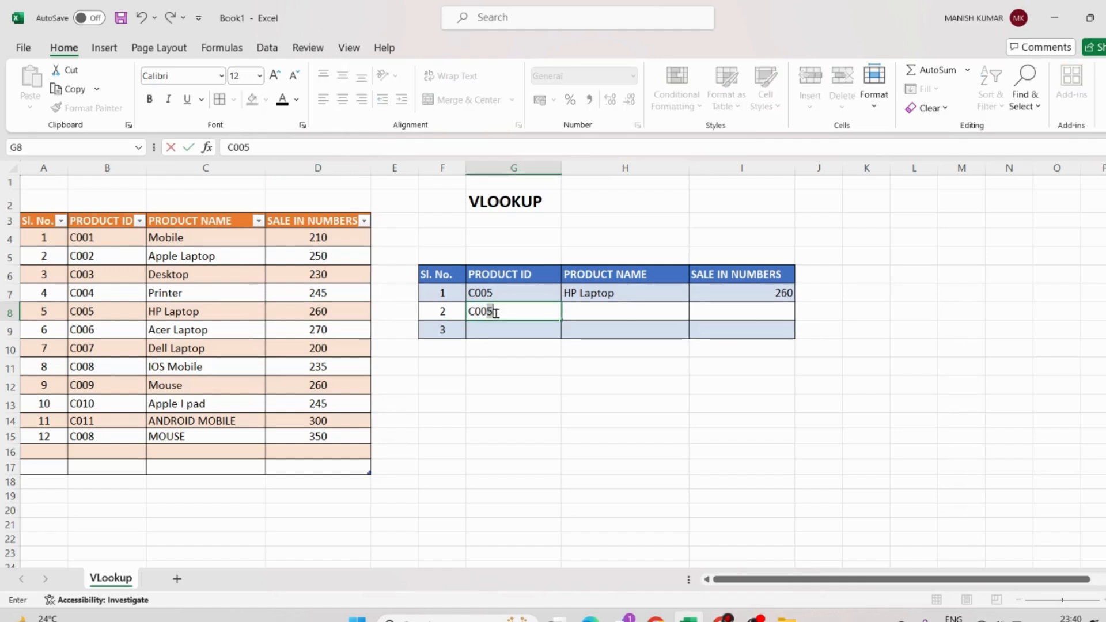
pyautogui.press('Tab')
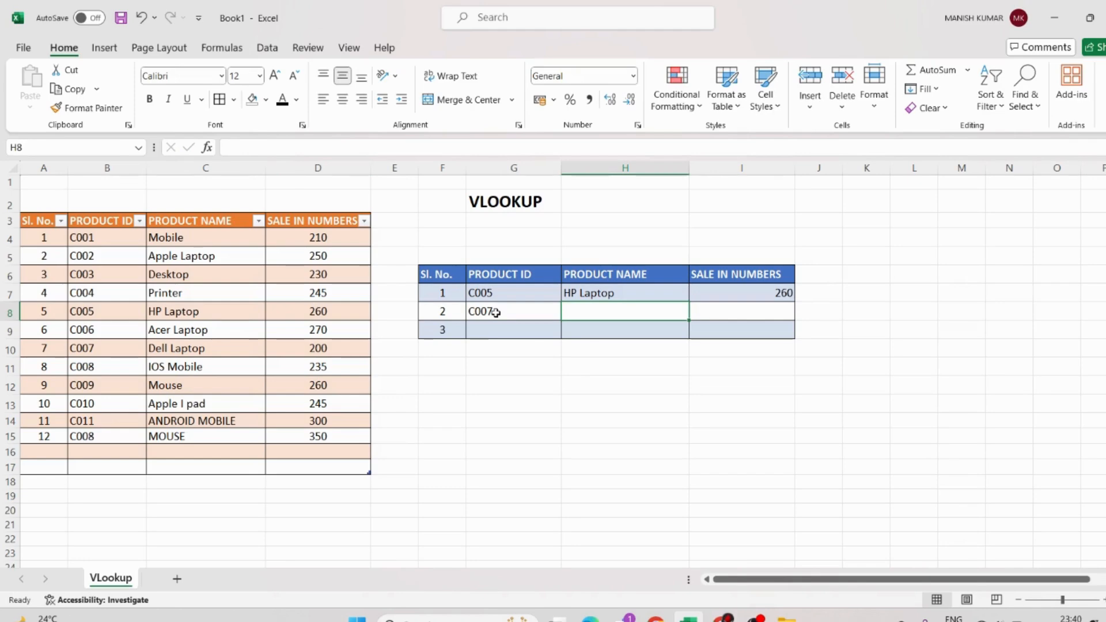
# Enter =VLOOKUP(G8,B:C,2,0) in cell H8 to return the product name for the second product ID
pyautogui.write('=VLOOKUP')
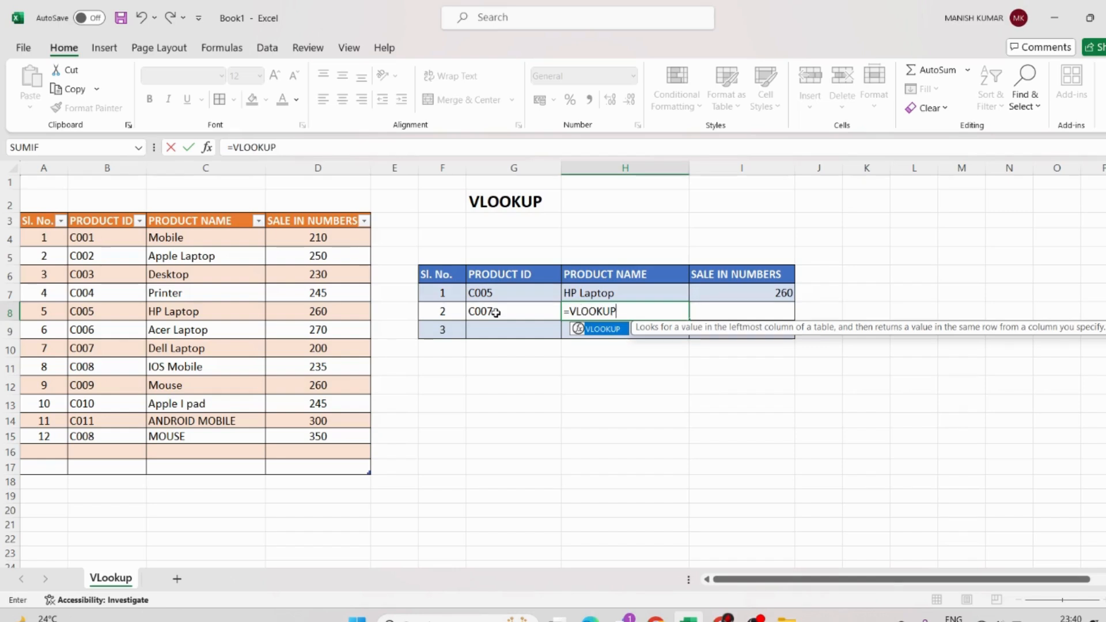
pyautogui.write('(')
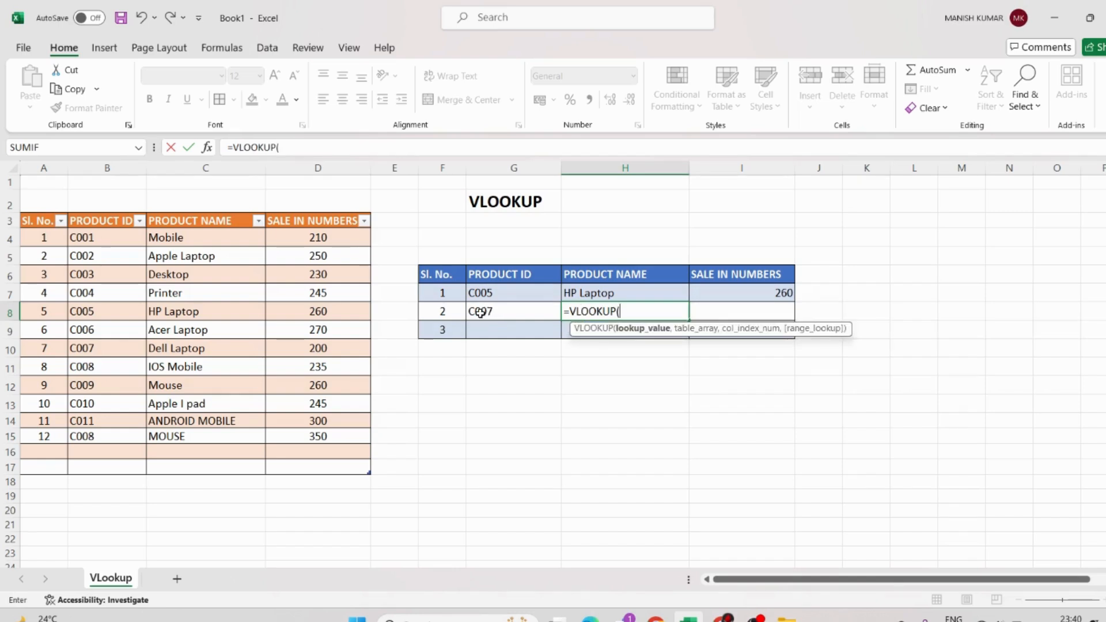
pyautogui.click(481, 313)
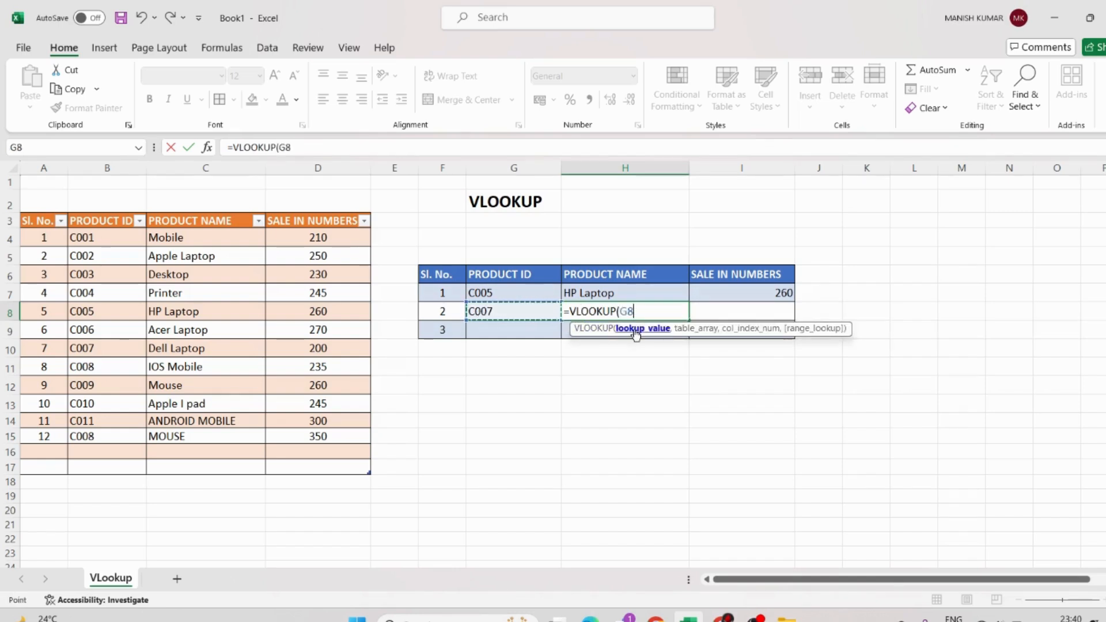
pyautogui.write(',')
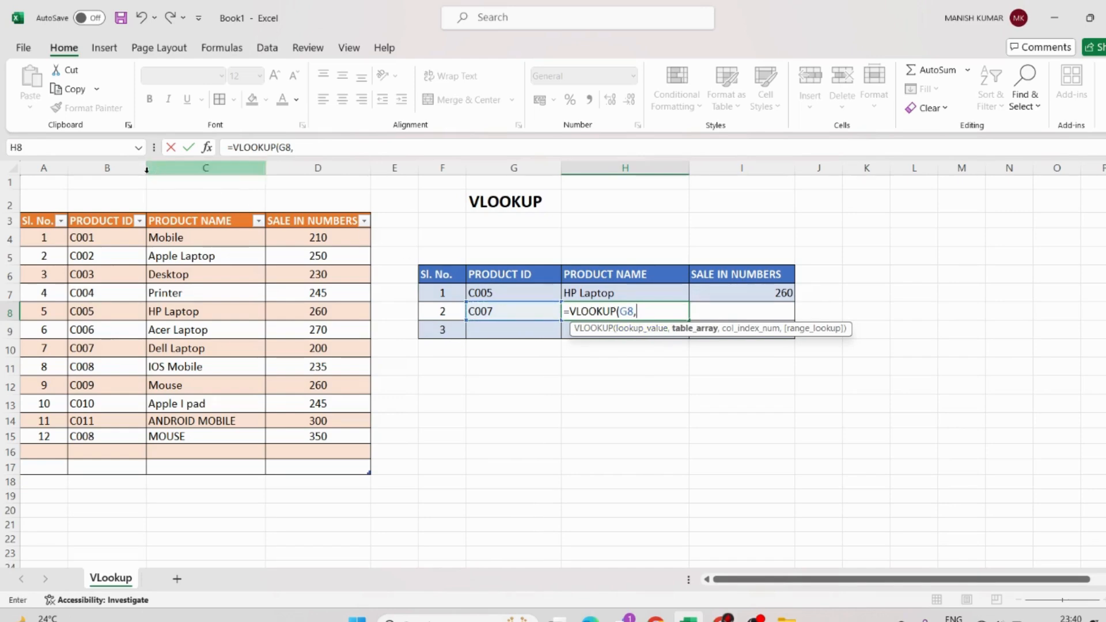
pyautogui.click(124, 172)
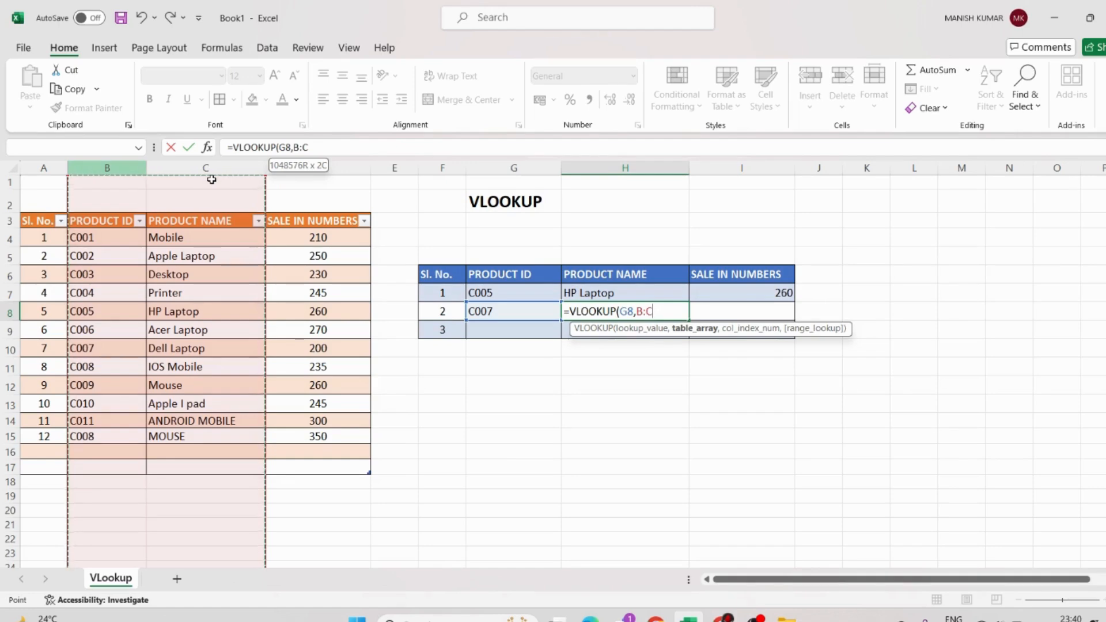
pyautogui.write(',2')
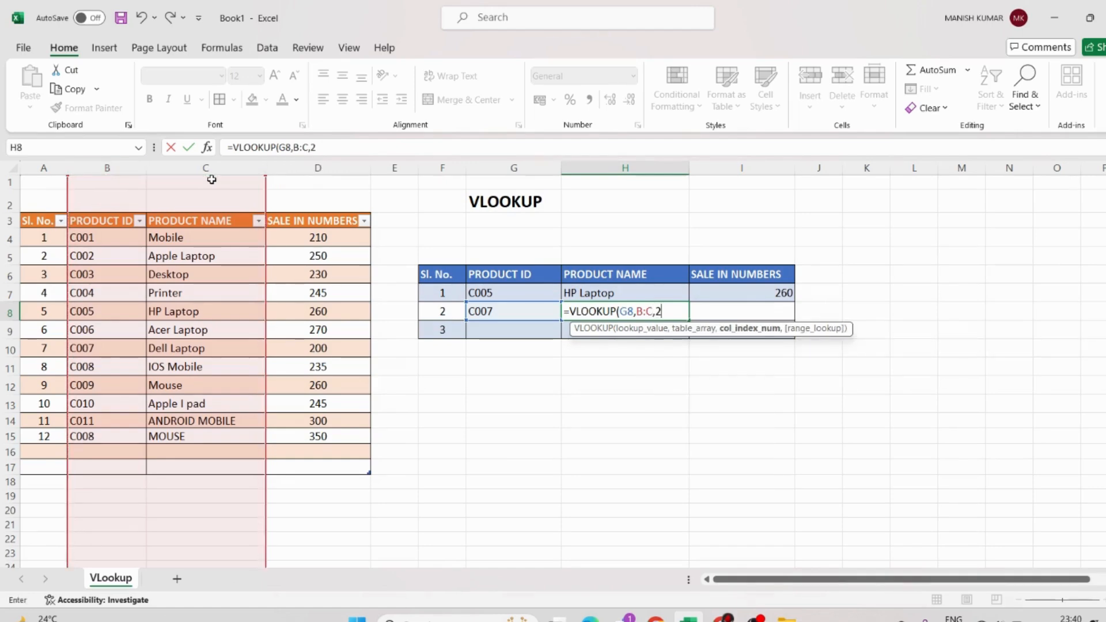
pyautogui.write(',0')
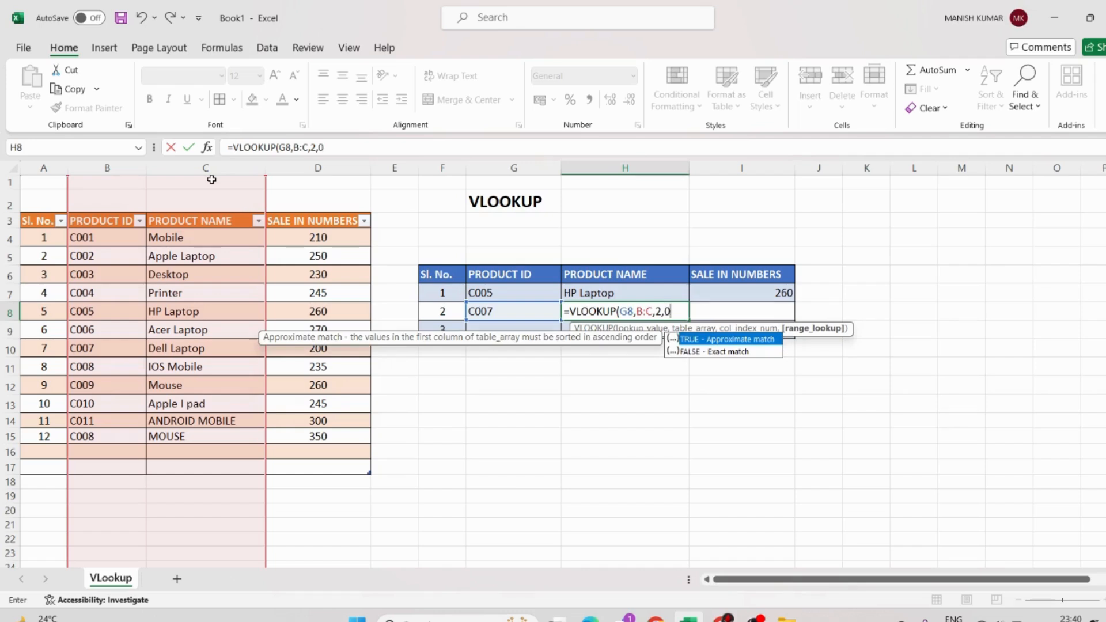
pyautogui.write(')')
pyautogui.press('Return')
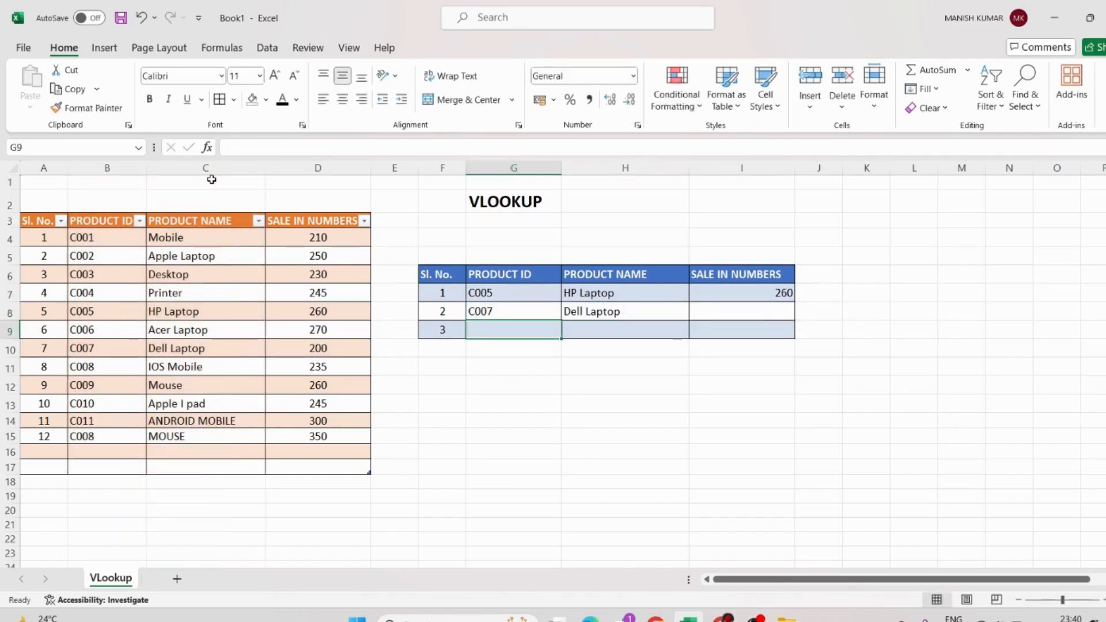
# Enter =VLOOKUP(G8,B:D,3,0) in cell I8 to return the sale number for the second product ID
pyautogui.press('Up')
pyautogui.press('Right')
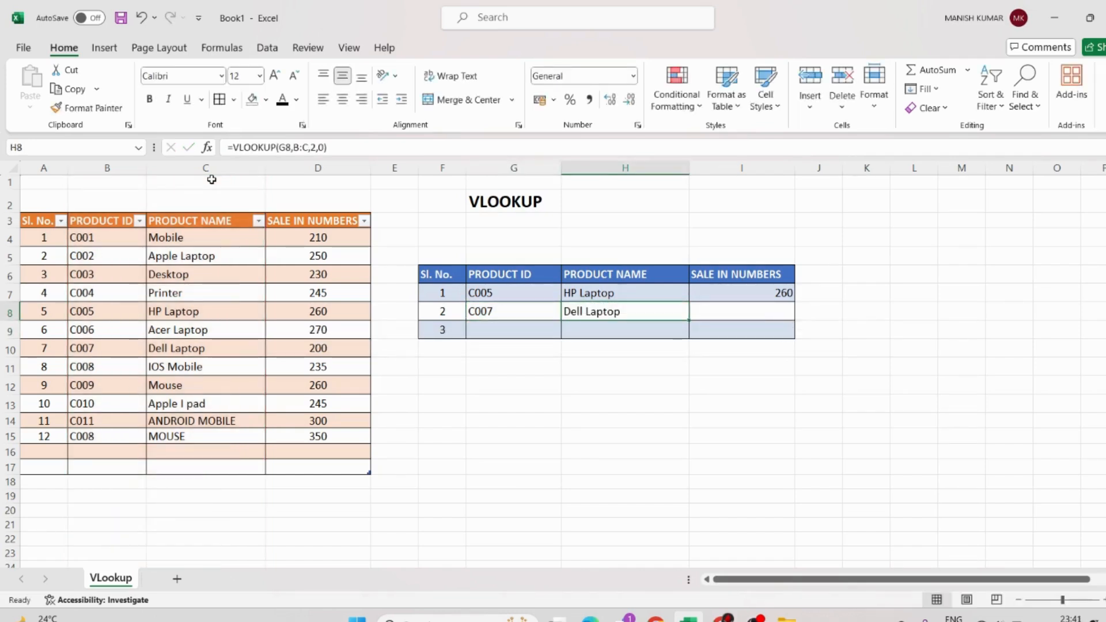
pyautogui.press('Right')
pyautogui.write('=V')
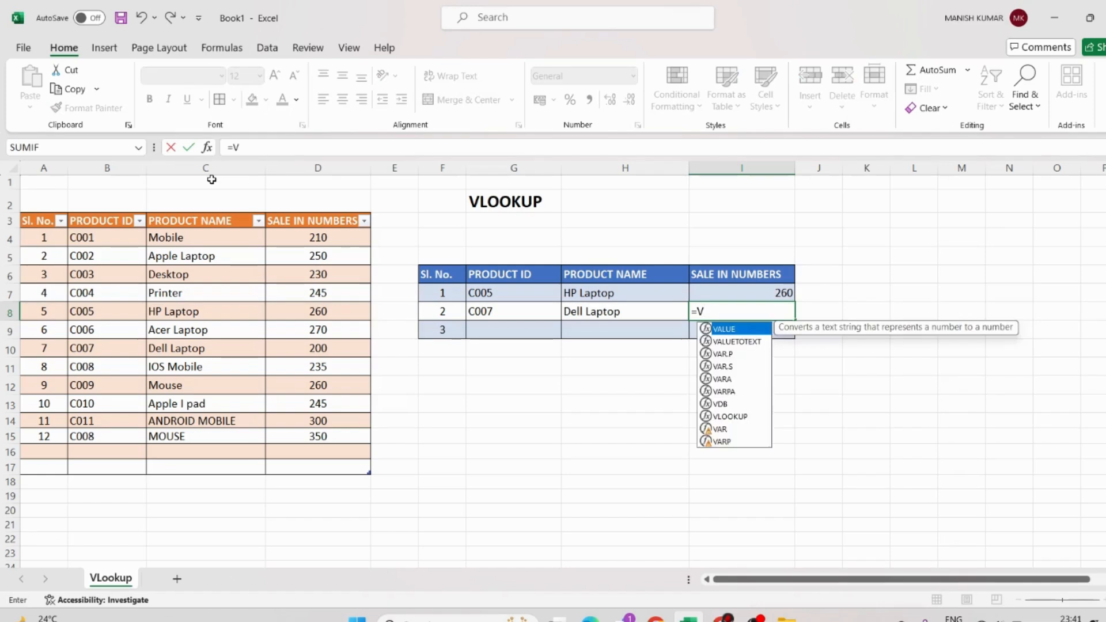
pyautogui.write('LOOKUP(')
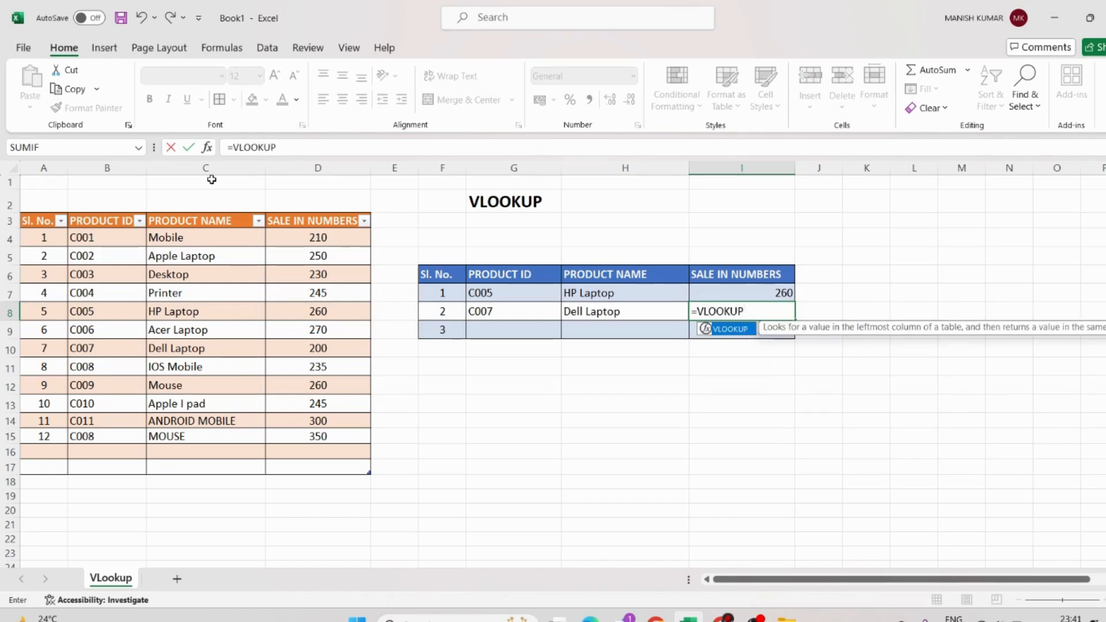
pyautogui.press('Left')
pyautogui.press('Left')
pyautogui.write(',')
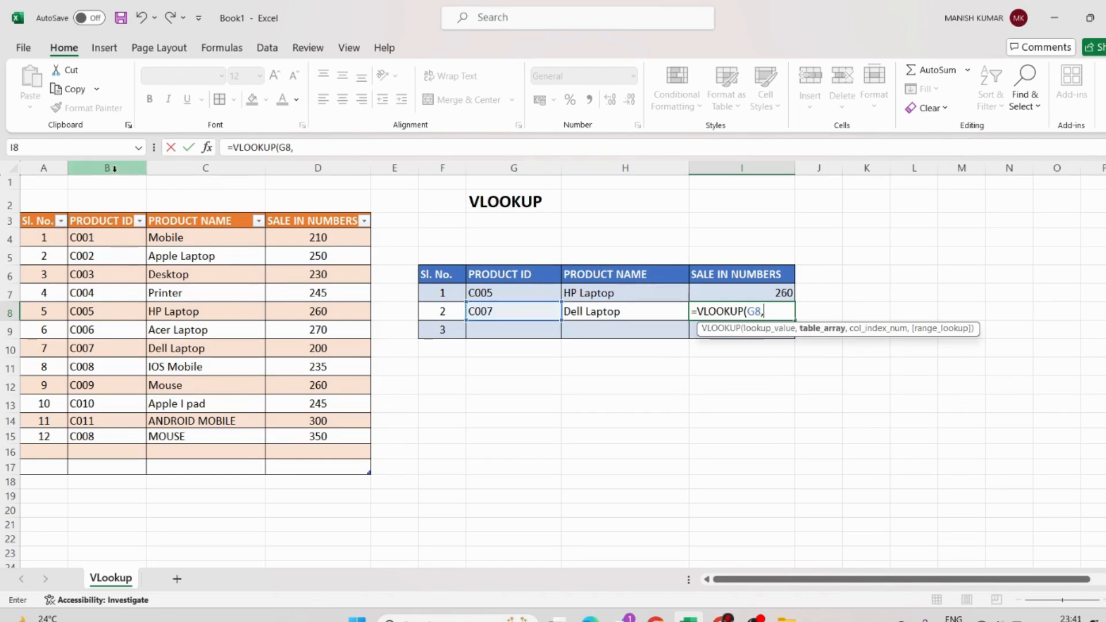
pyautogui.moveTo(114, 169); pyautogui.dragTo(340, 169)
pyautogui.write(',3,0)')
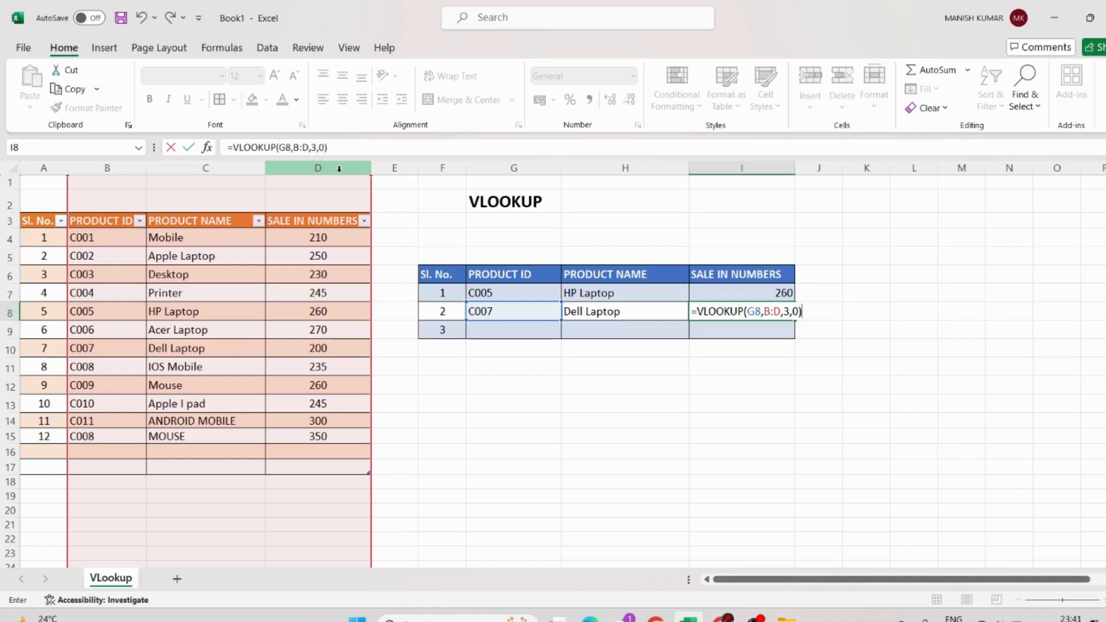
pyautogui.press('Return')
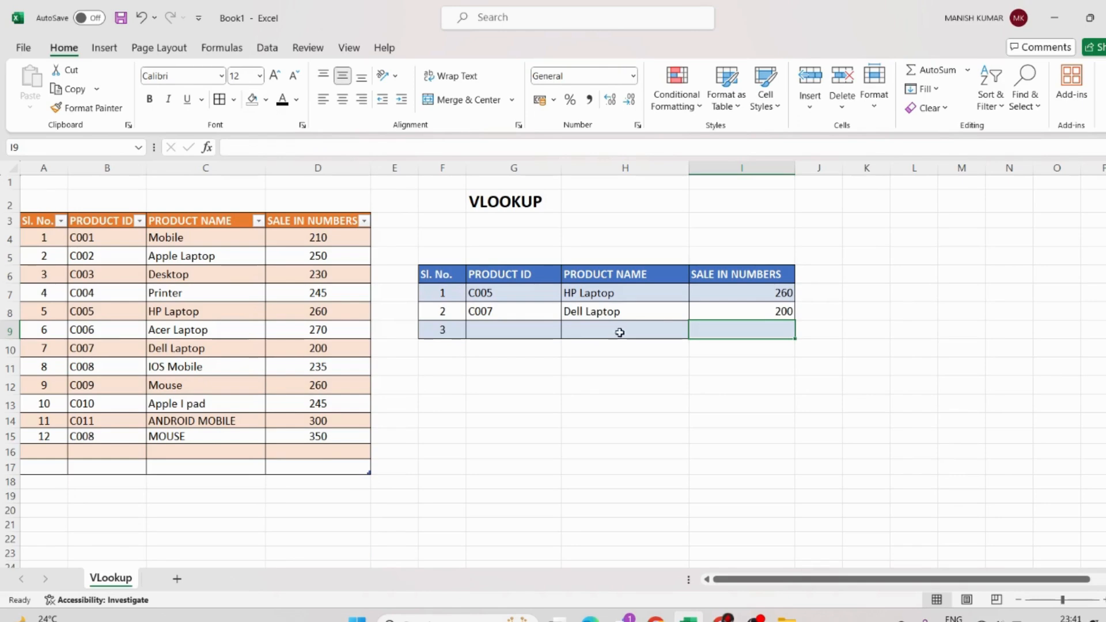
# Convert the range F6:I21 into a table with headers, extending the blue lookup table downward
pyautogui.moveTo(441, 275); pyautogui.dragTo(748, 527)
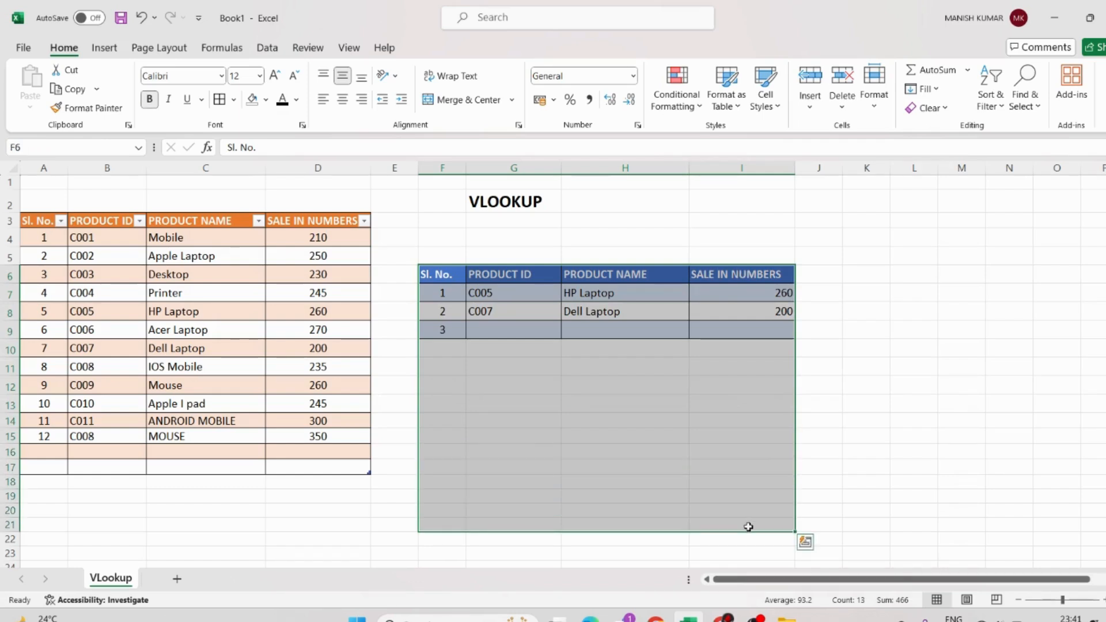
pyautogui.hotkey('ctrl', 't')
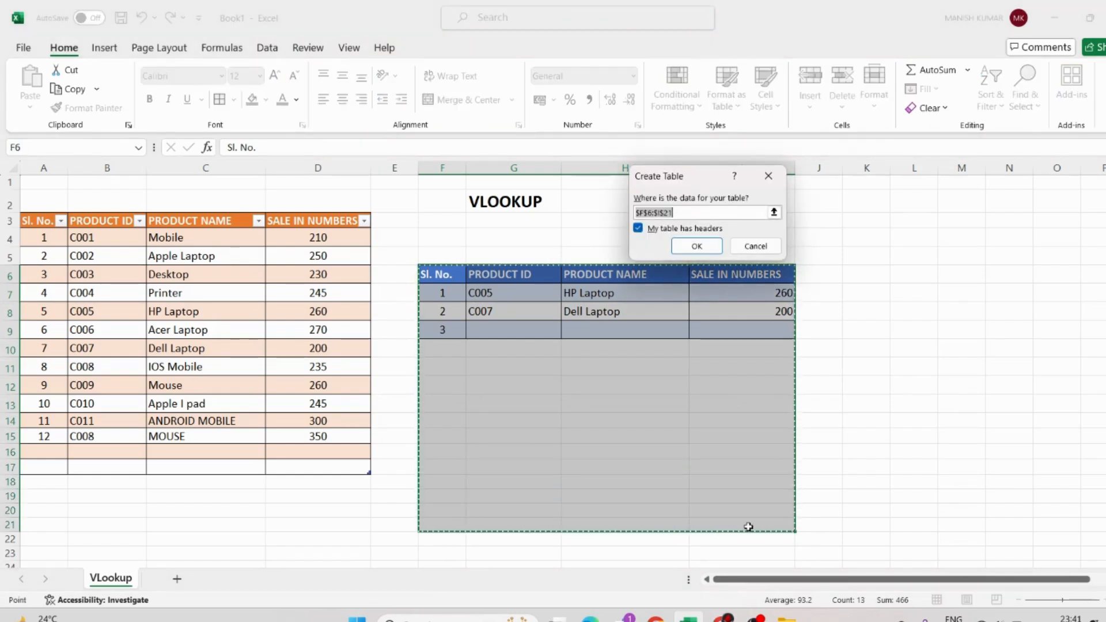
pyautogui.click(684, 247)
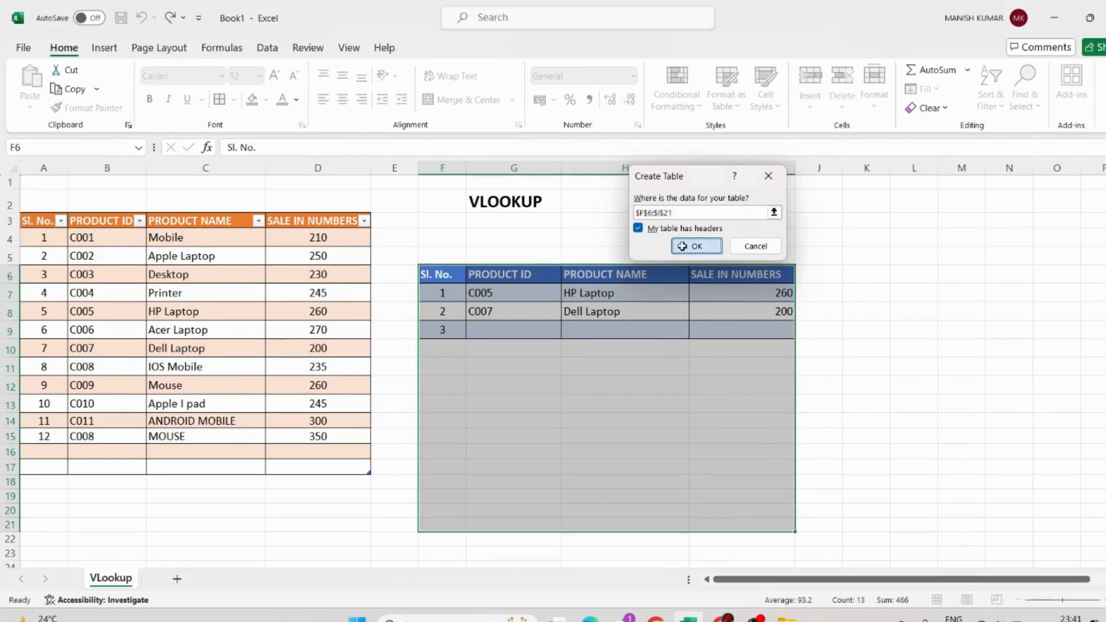
# Enter the product ID C008 in cell G9, the third row of the lookup table
pyautogui.click(487, 334)
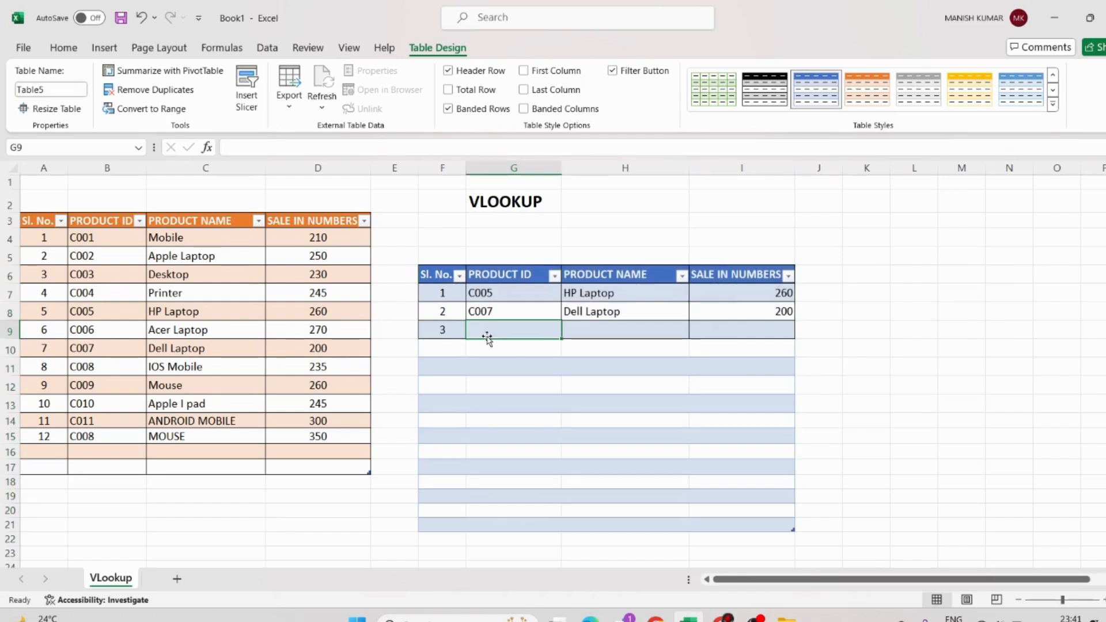
pyautogui.write('C00')
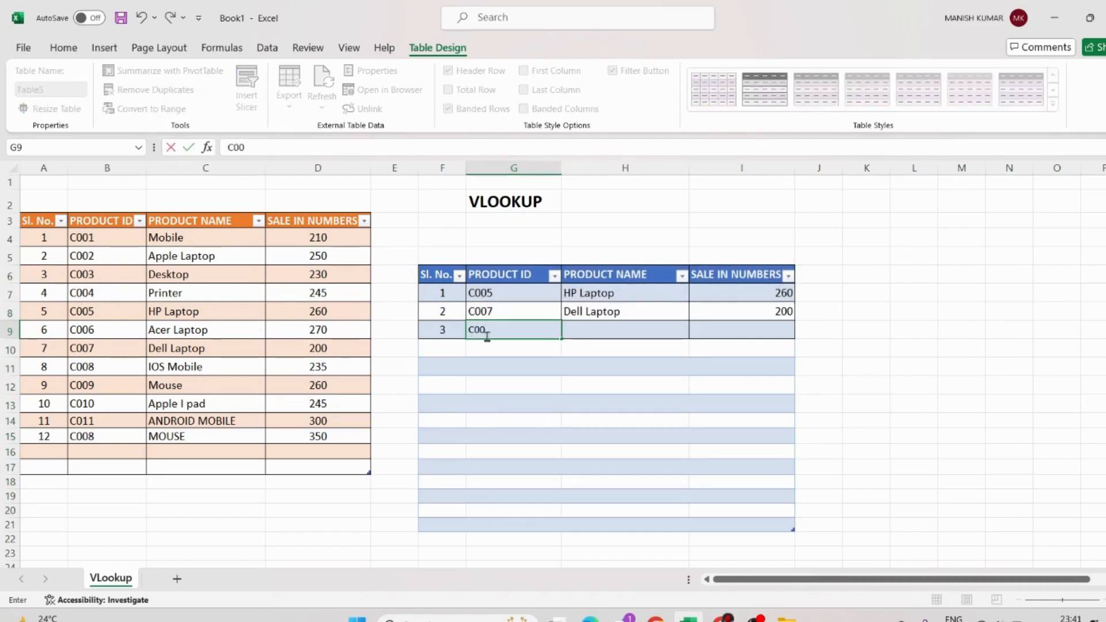
pyautogui.write('8')
pyautogui.press('Return')
# Enter =VLOOKUP([@[PRODUCT ID]],B:C,2,0) in cell H9 to return the product name for the third product ID
pyautogui.press('Right')
pyautogui.press('Up')
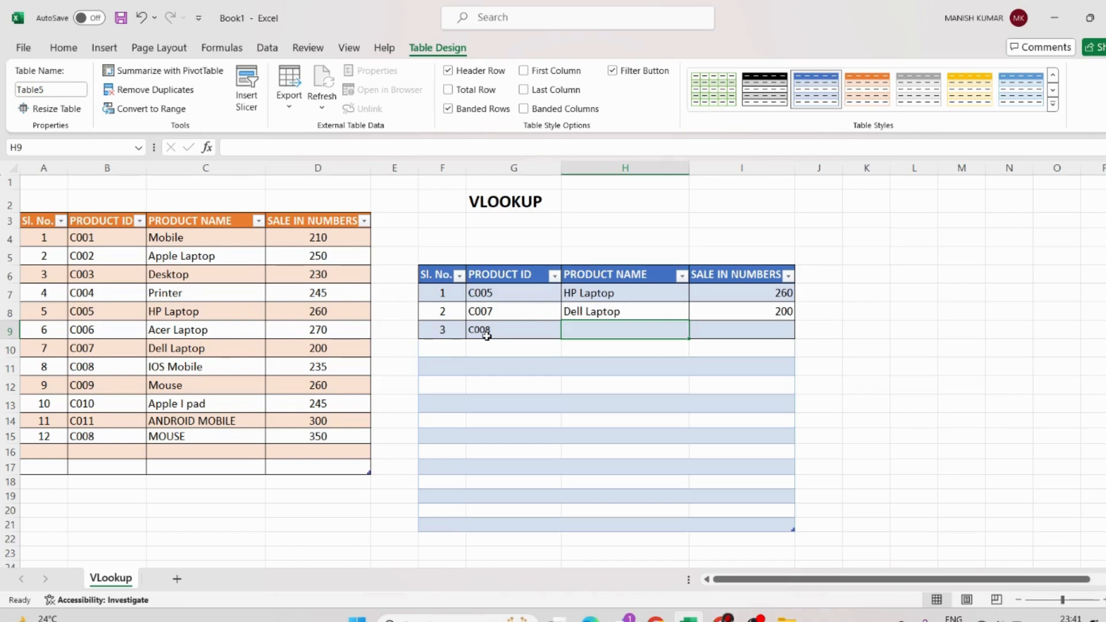
pyautogui.write('=')
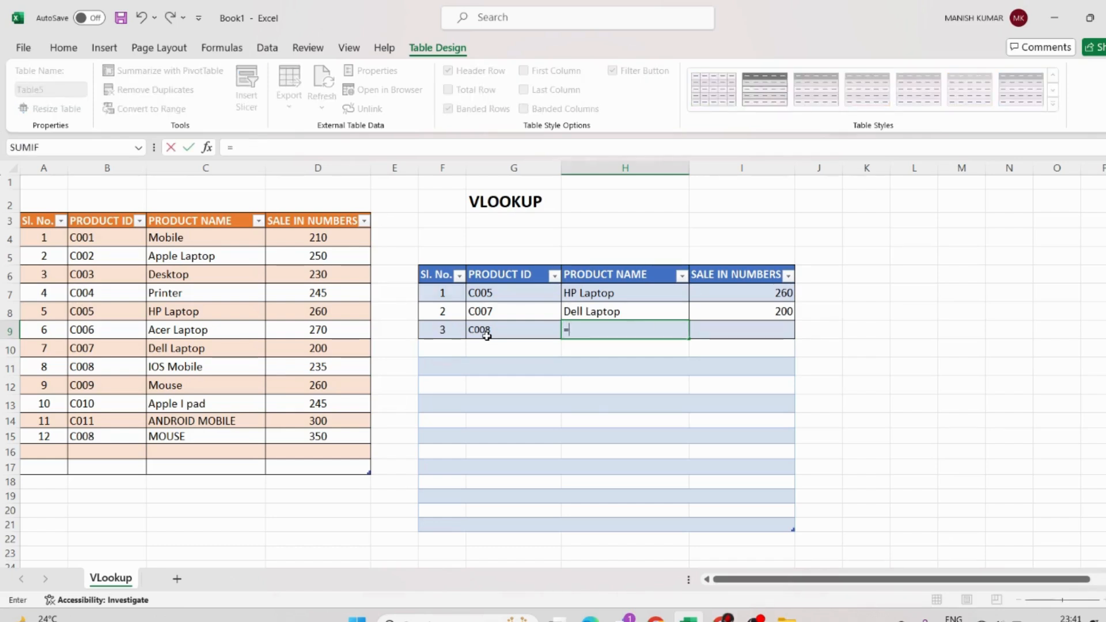
pyautogui.write('VLOOKUP')
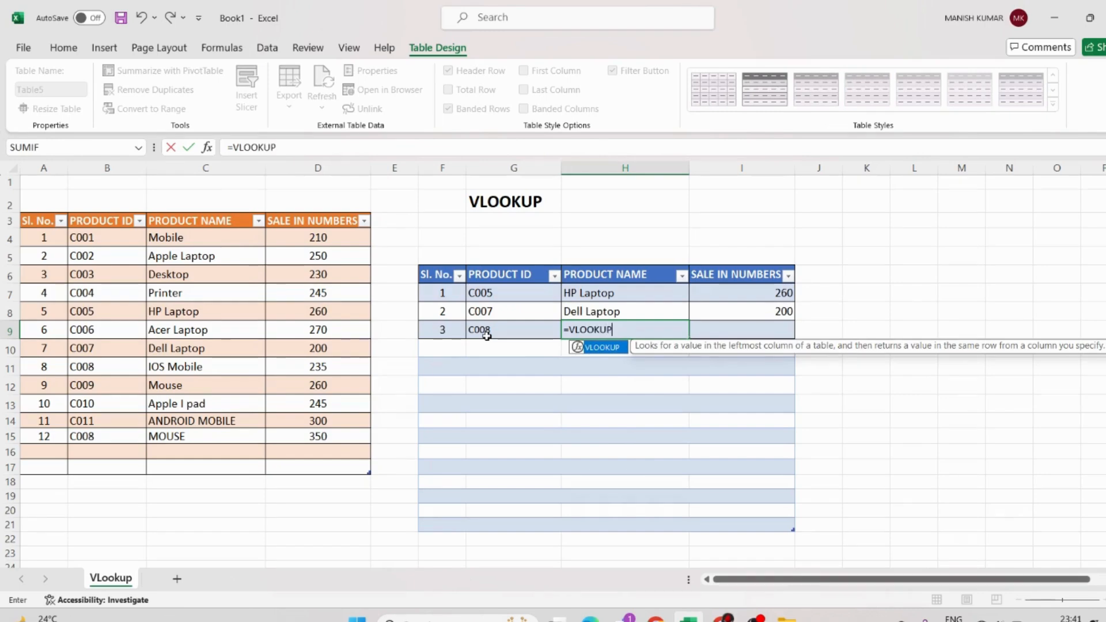
pyautogui.write('(')
pyautogui.click(486, 336)
pyautogui.write(',')
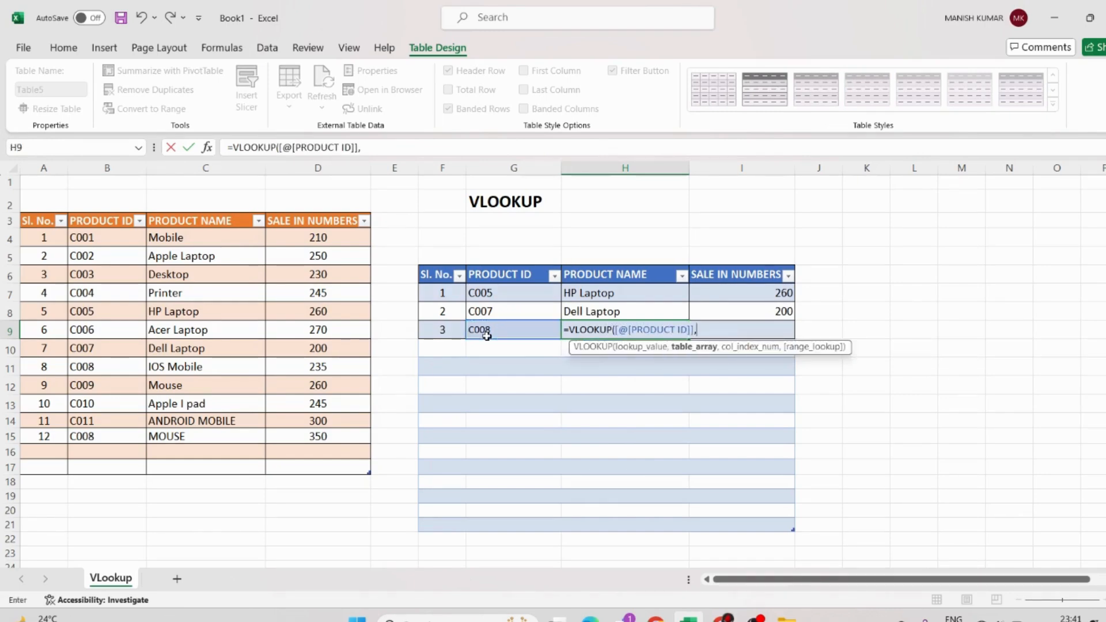
pyautogui.click(112, 169)
pyautogui.moveTo(111, 169); pyautogui.dragTo(212, 166)
pyautogui.write(',2,')
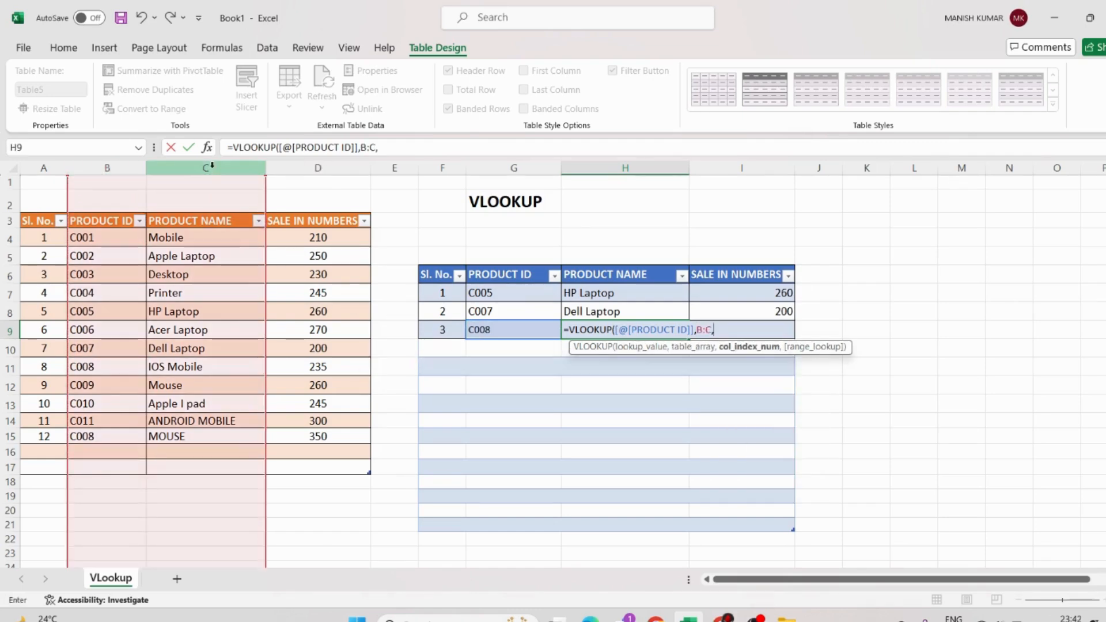
pyautogui.write('0)')
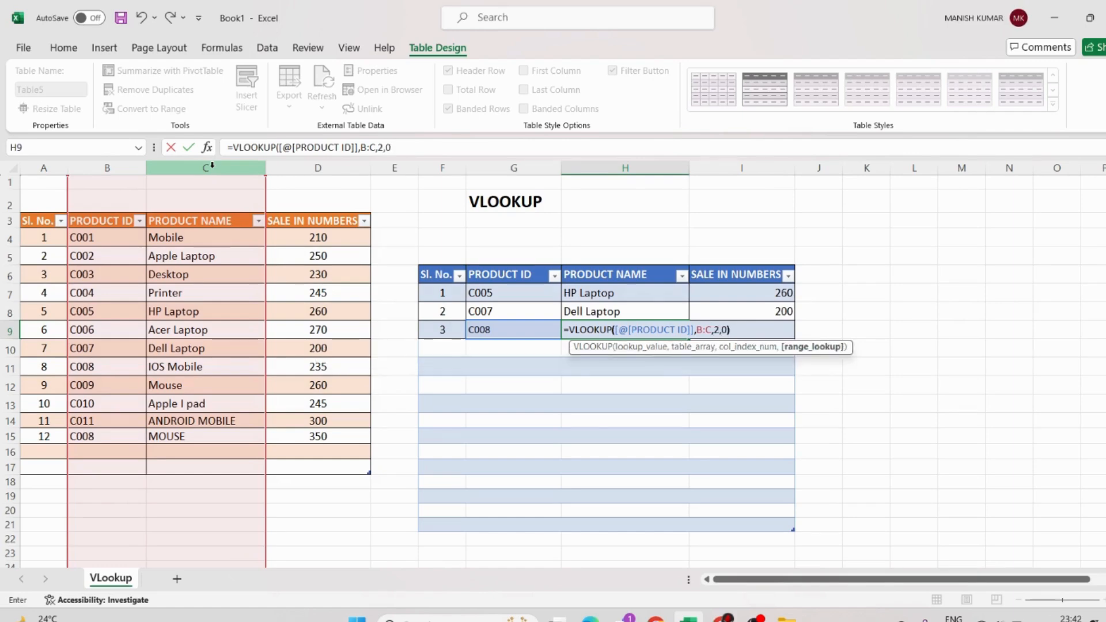
pyautogui.press('Return')
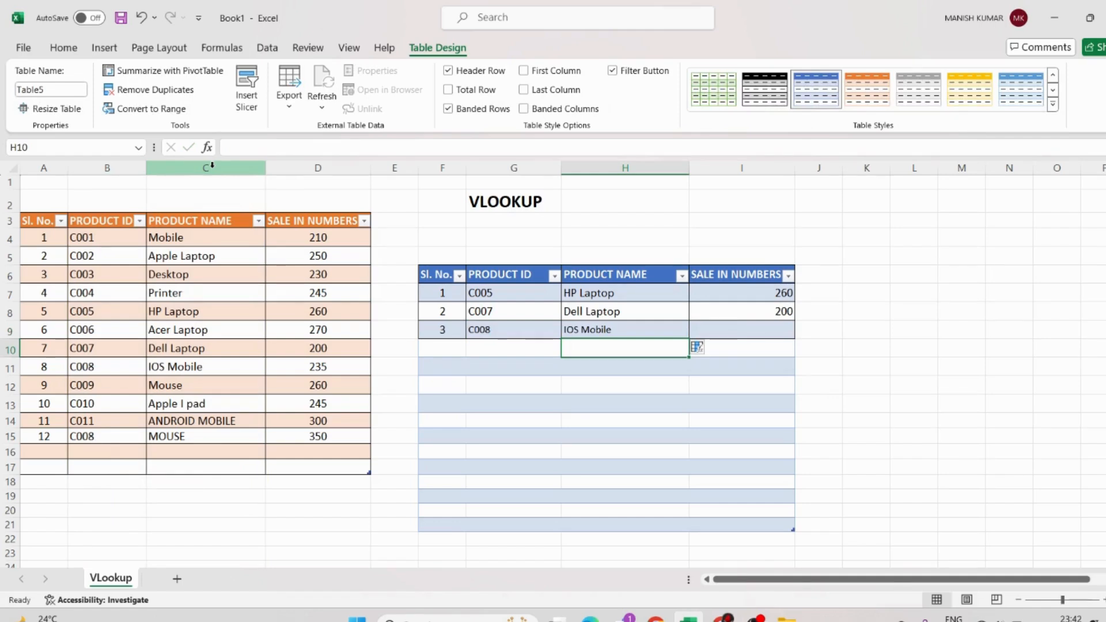
# Enter =VLOOKUP([@[PRODUCT ID]],B:D,3,0) in cell I9 to return the sale number for the third product ID
pyautogui.click(731, 329)
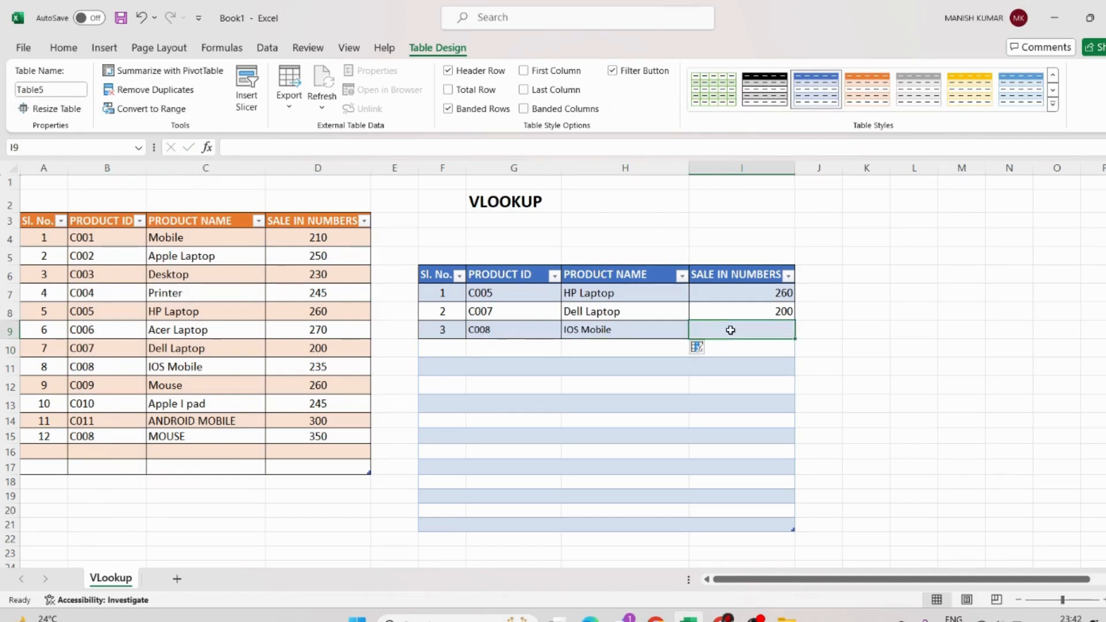
pyautogui.write('=')
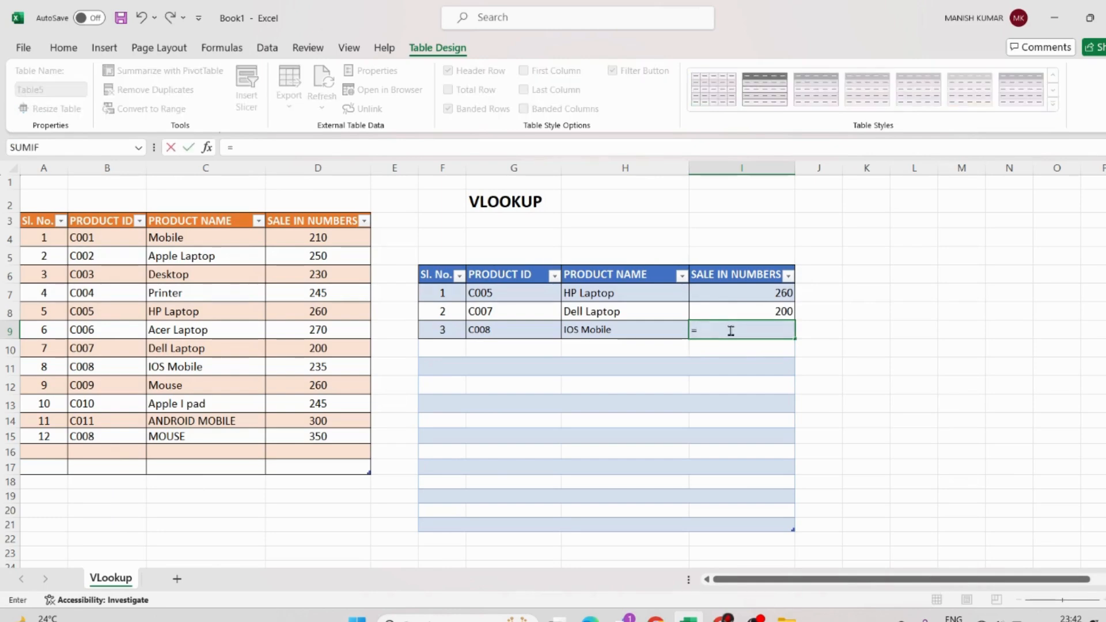
pyautogui.write('VLOOK')
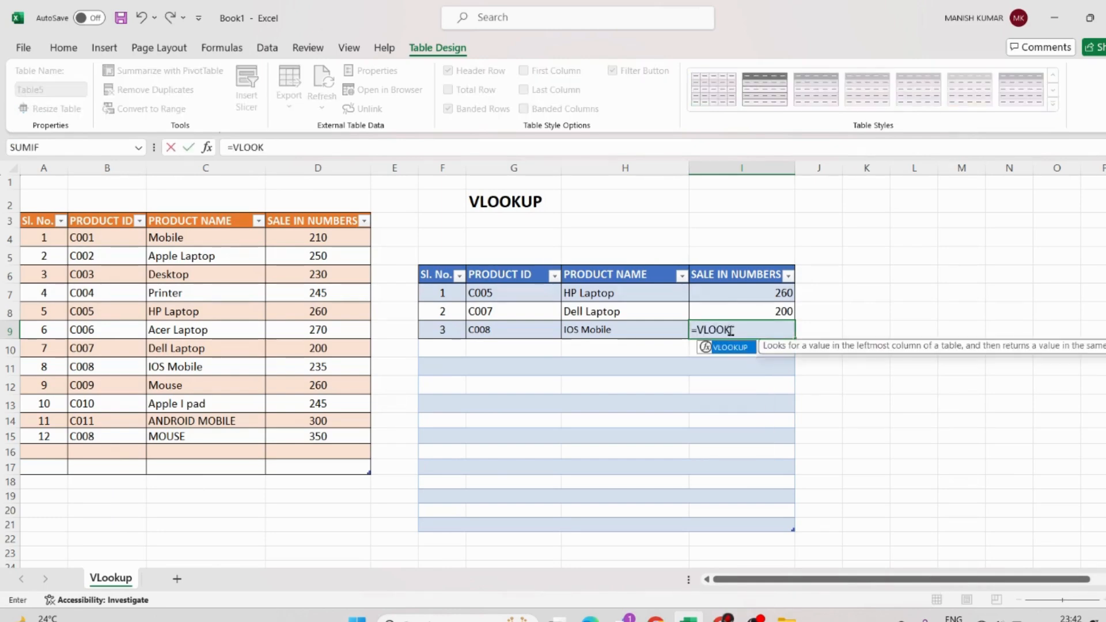
pyautogui.write('UP(')
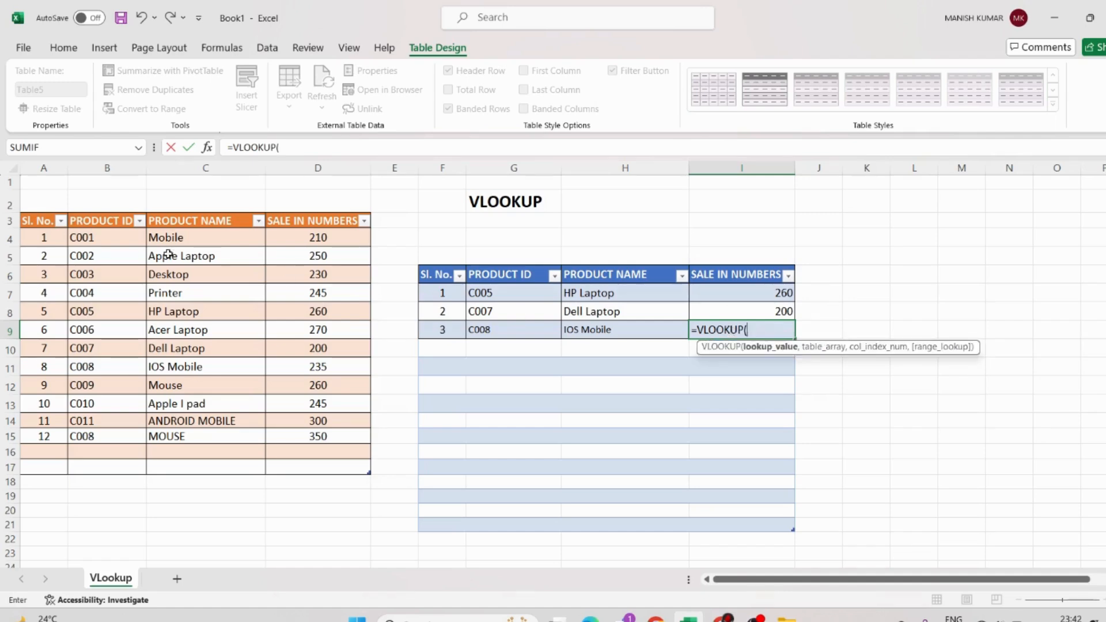
pyautogui.click(503, 332)
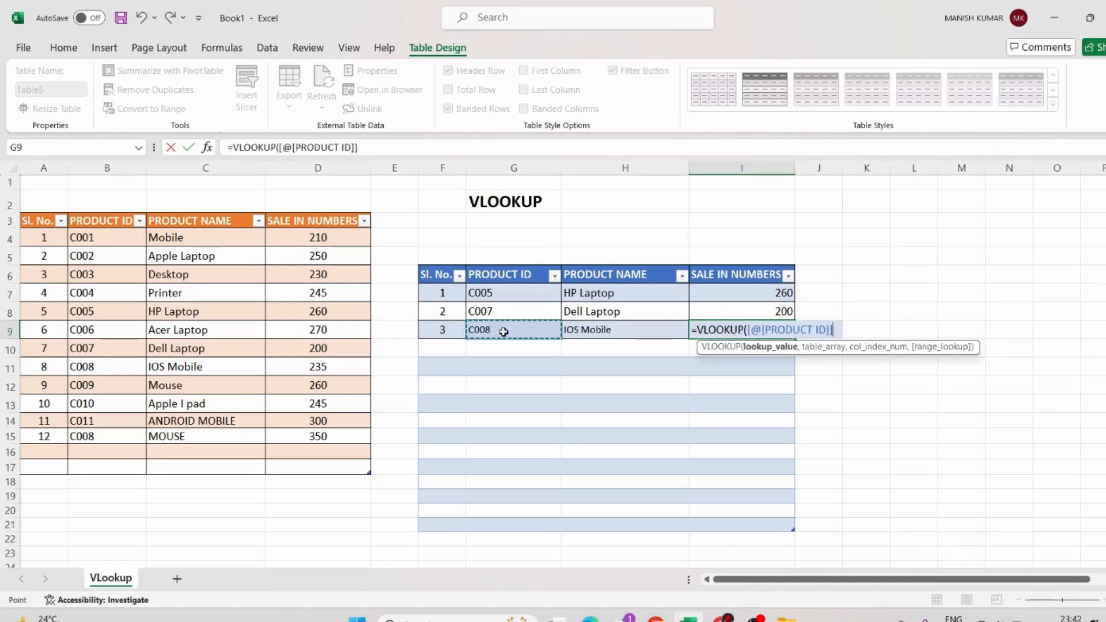
pyautogui.write(',')
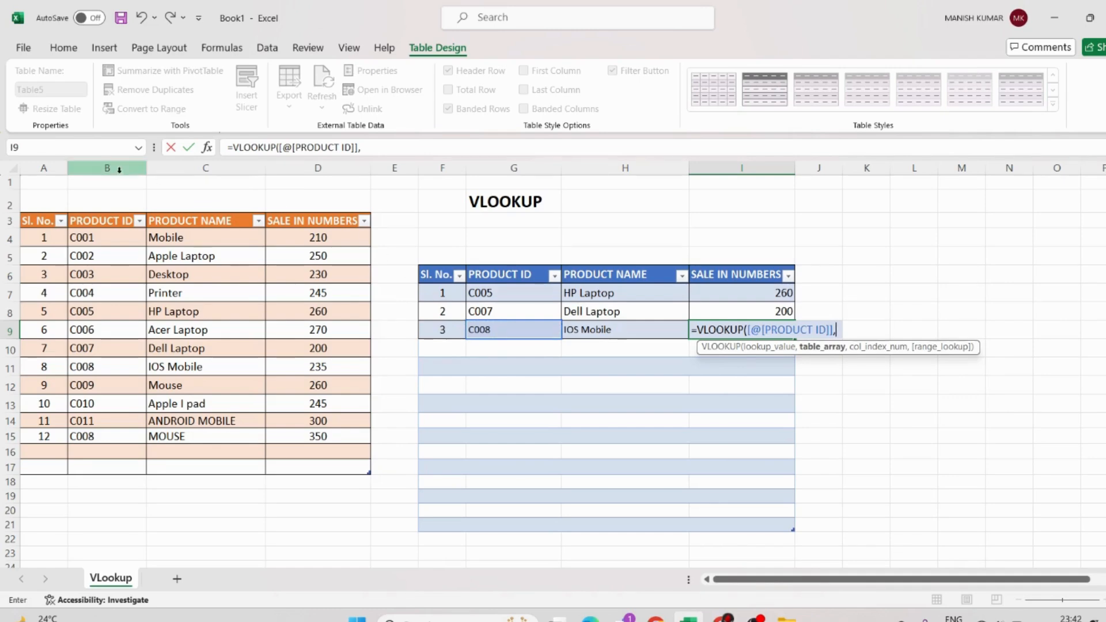
pyautogui.moveTo(118, 168); pyautogui.dragTo(316, 168)
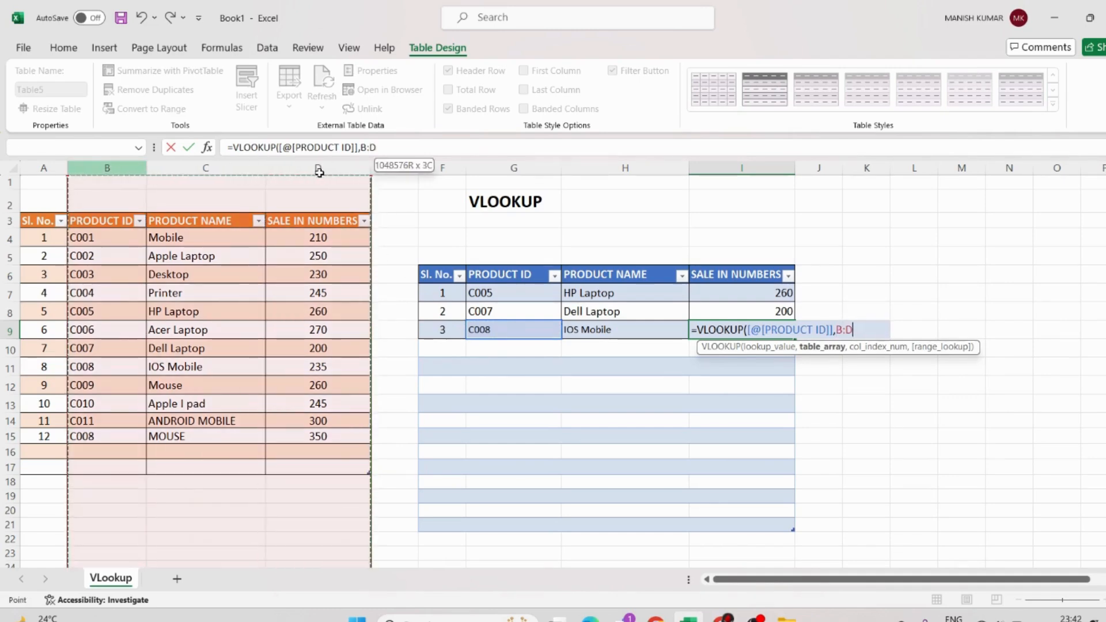
pyautogui.write(',')
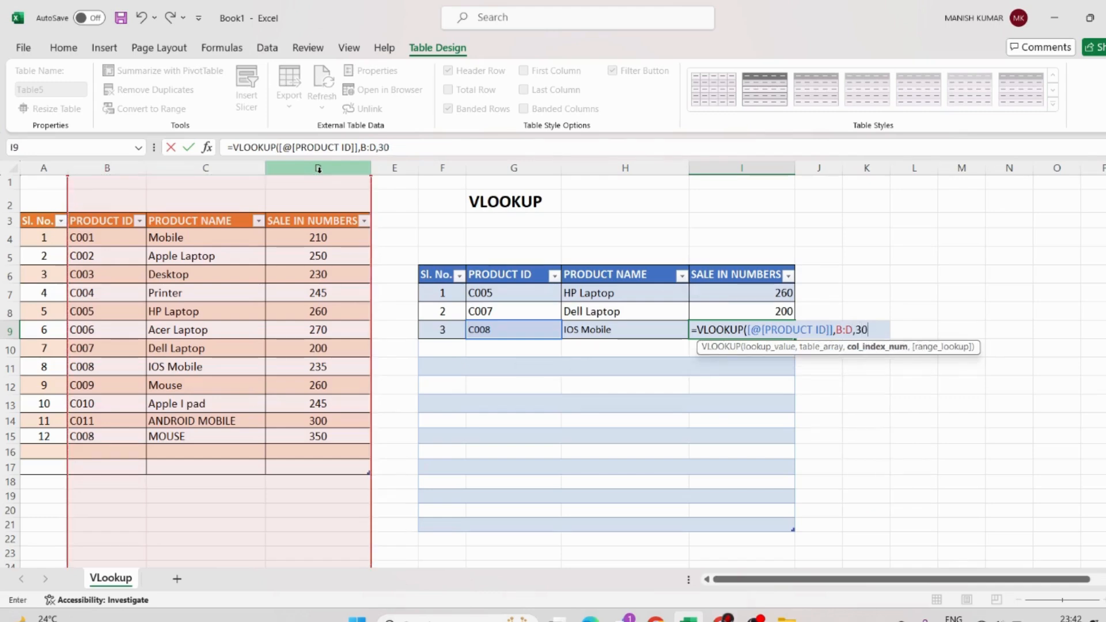
pyautogui.write('3,0)')
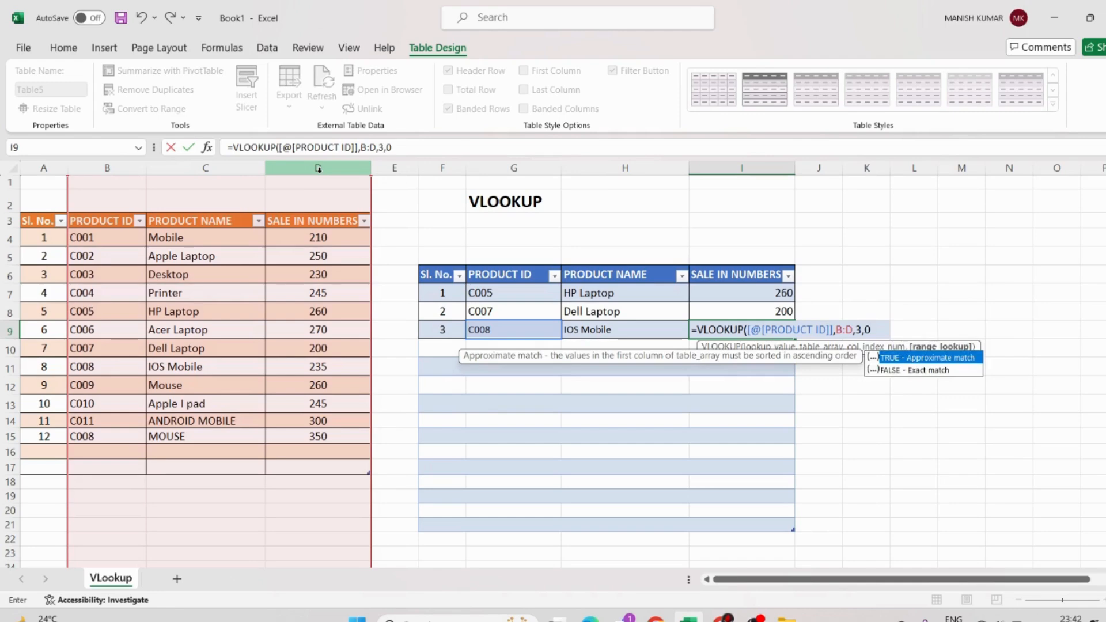
pyautogui.press('Return')
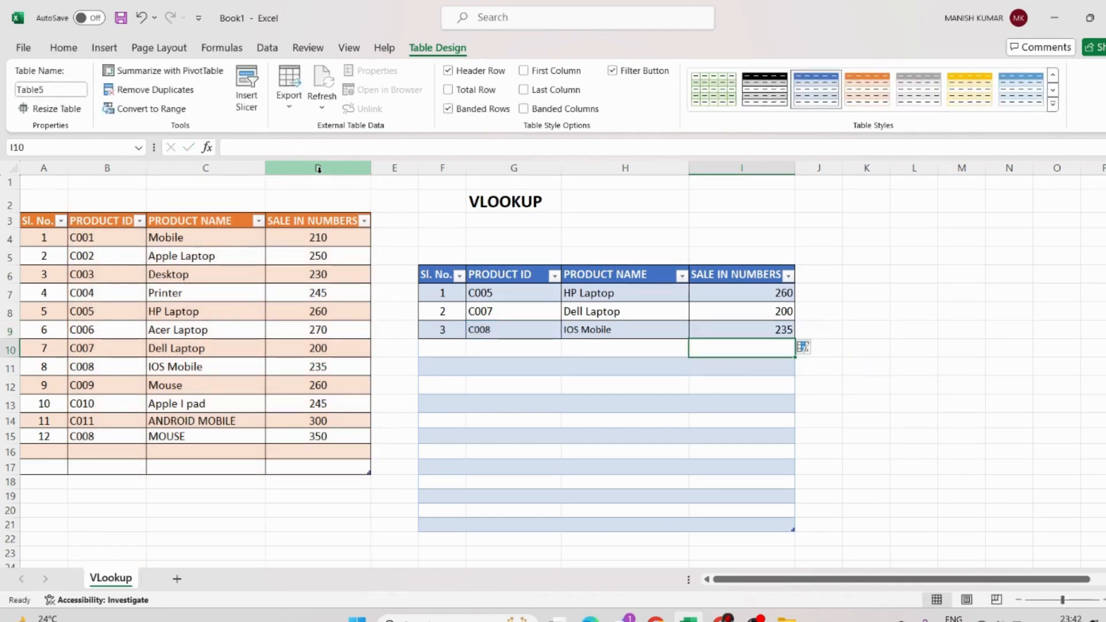
# Fill the third lookup row F9:I9 down through row 21 of the blue table
pyautogui.press('Up')
pyautogui.press('Left')
pyautogui.press('Left')
pyautogui.press('Left')
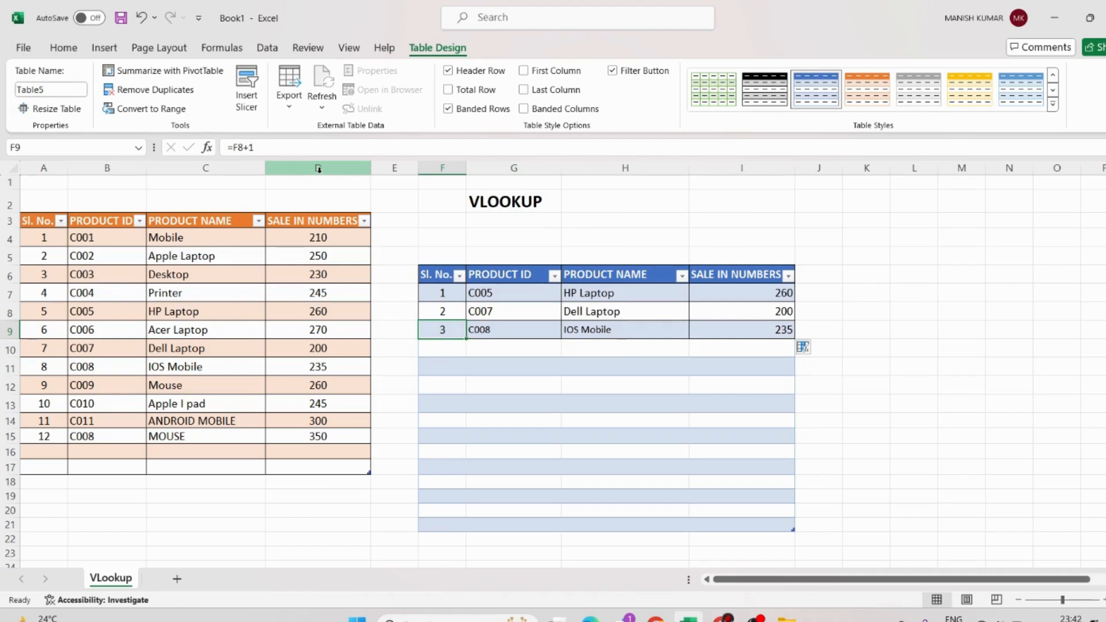
pyautogui.hotkey('shift', 'Right')
pyautogui.hotkey('shift', 'Right')
pyautogui.hotkey('shift', 'Right')
pyautogui.hotkey('shift', 'Down')
pyautogui.hotkey('shift', 'Down')
pyautogui.hotkey('shift', 'Down')
pyautogui.hotkey('shift', 'Down')
pyautogui.hotkey('shift', 'Down')
pyautogui.hotkey('shift', 'Down')
pyautogui.hotkey('shift', 'Down')
pyautogui.hotkey('shift', 'Down')
pyautogui.hotkey('shift', 'Down')
pyautogui.hotkey('shift', 'Down')
pyautogui.hotkey('shift', 'Down')
pyautogui.hotkey('shift', 'Down')
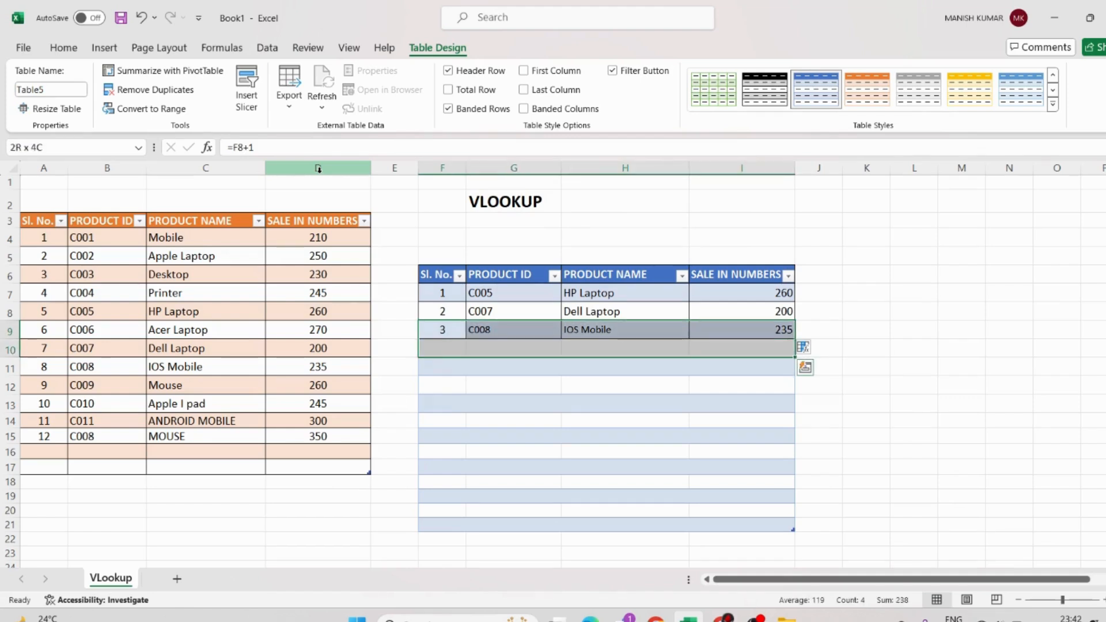
pyautogui.hotkey('ctrl', 'd')
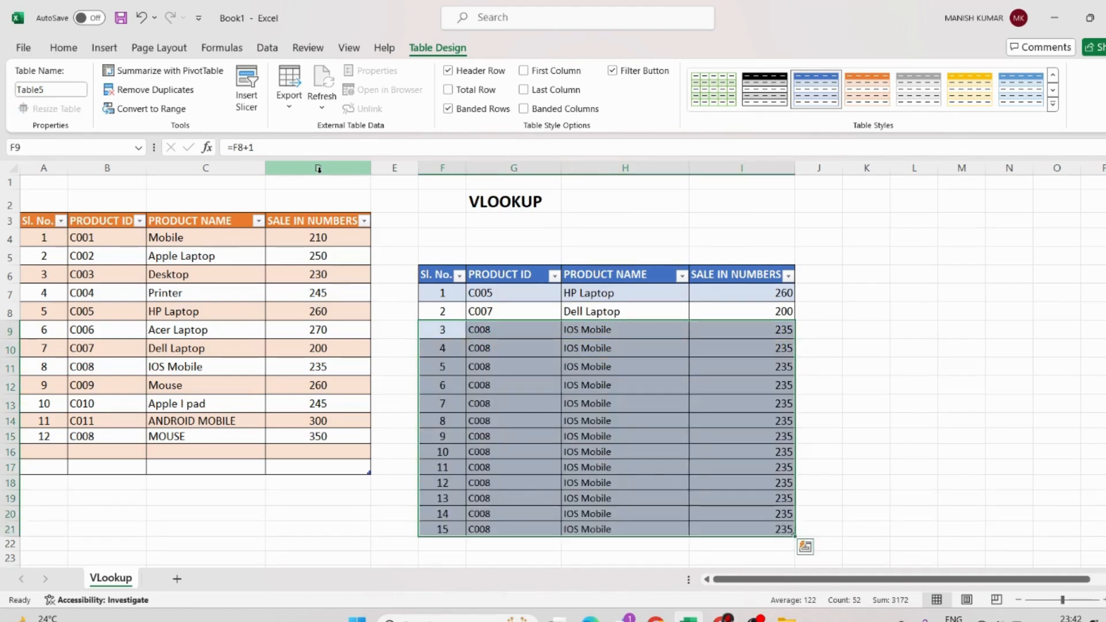
# Clear the copied product IDs from cells G10:G21
pyautogui.press('Down')
pyautogui.press('Right')
pyautogui.hotkey('ctrl', 'shift', 'Down')
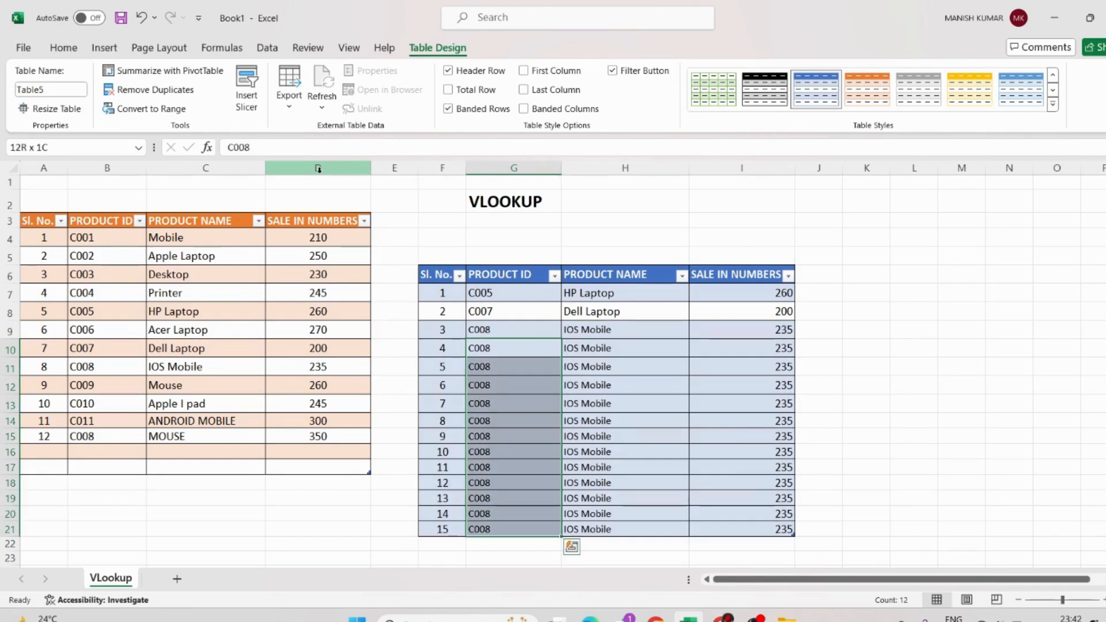
pyautogui.press('Delete')
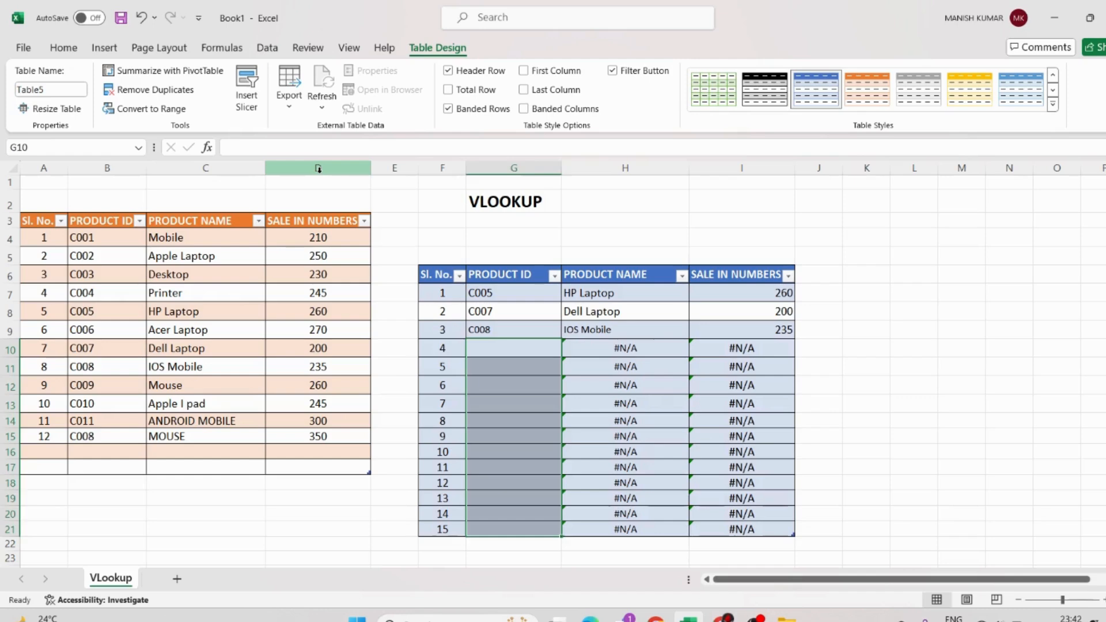
# Enter the product ID C002 in cell G10, the fourth row of the lookup table
pyautogui.press('Left')
pyautogui.press('Right')
pyautogui.write('C00')
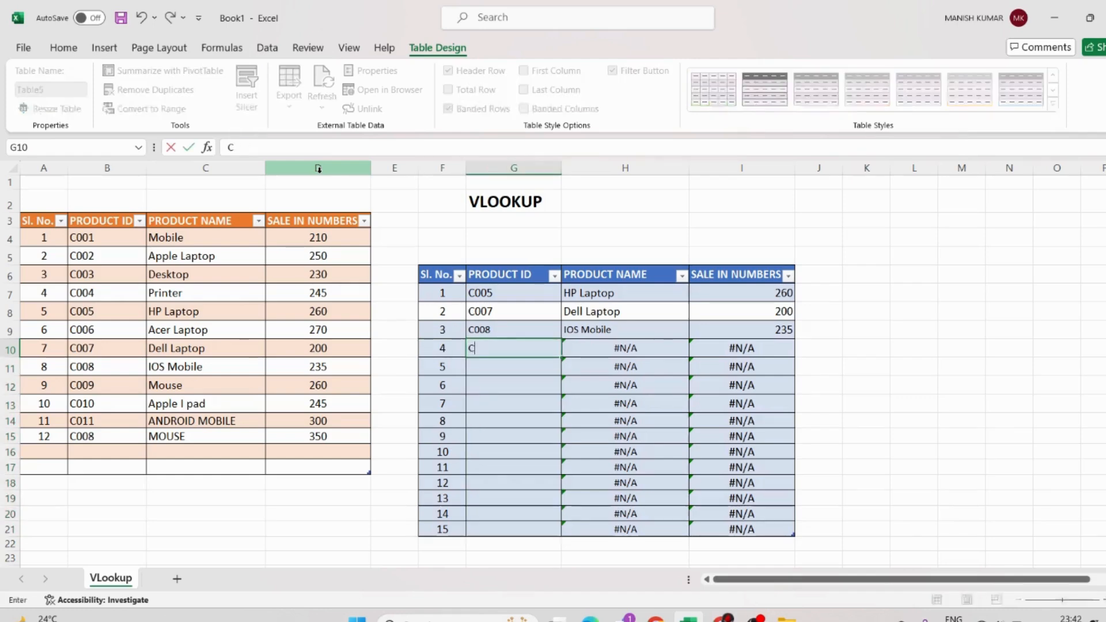
pyautogui.press('Return')
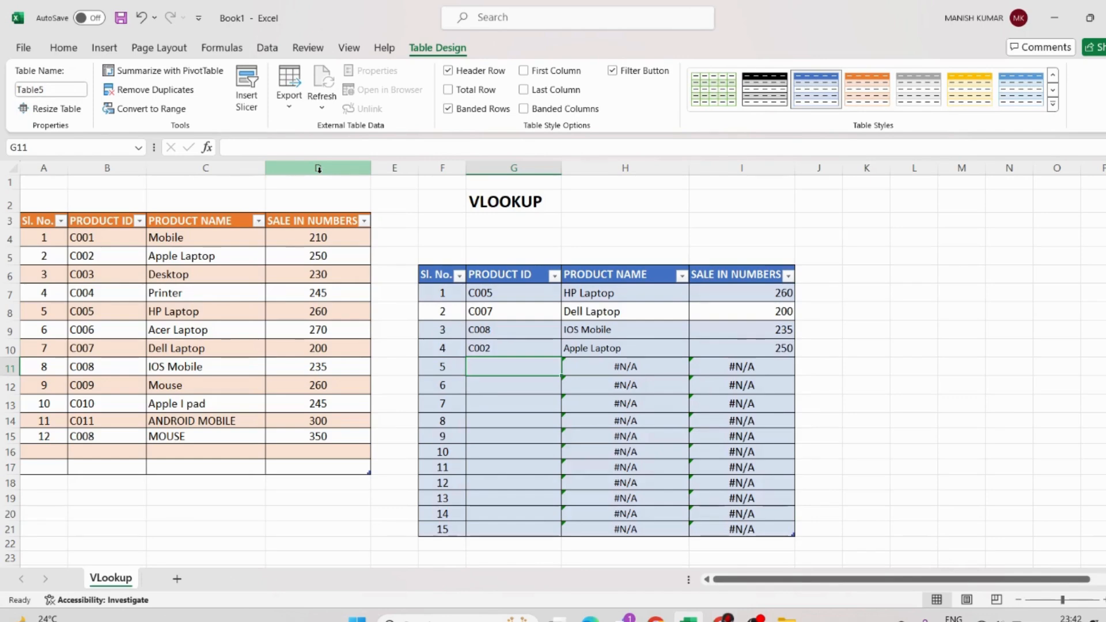
# Examine the product IDs in the orange source table for a repeated ID
pyautogui.press('Left')
pyautogui.press('Left')
pyautogui.press('Left')
pyautogui.press('Left')
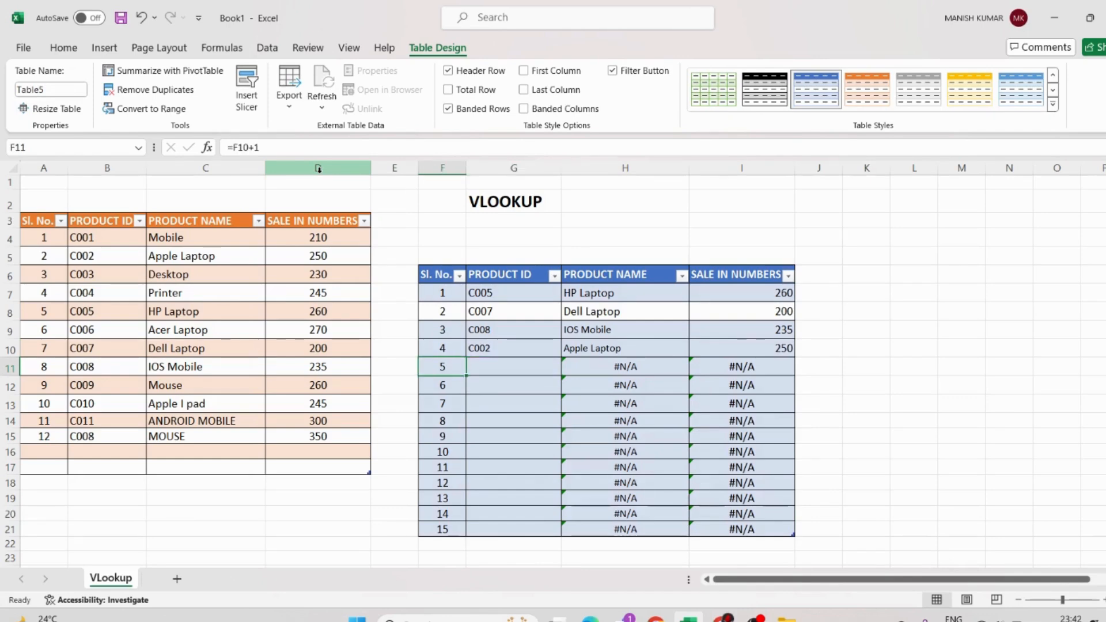
pyautogui.press('Left')
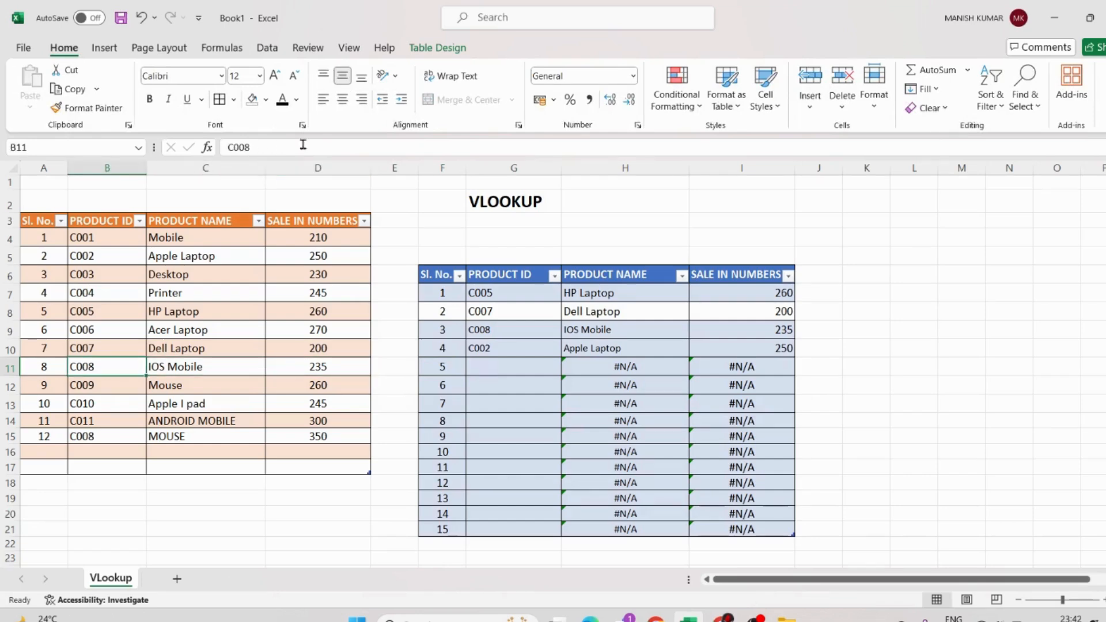
pyautogui.moveTo(104, 225); pyautogui.dragTo(142, 433)
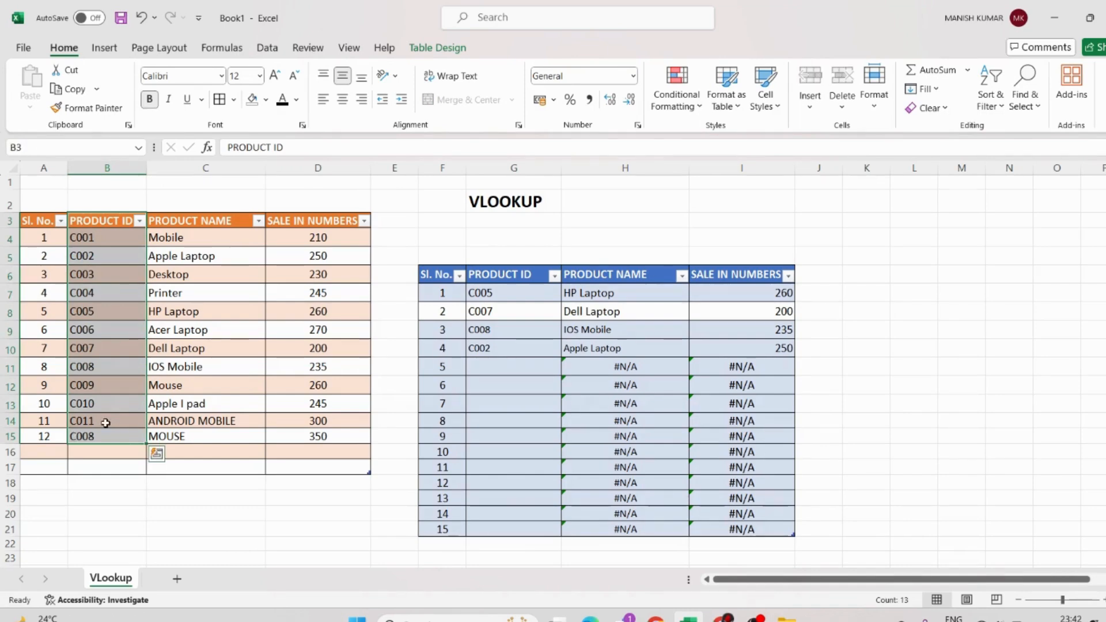
pyautogui.click(336, 422)
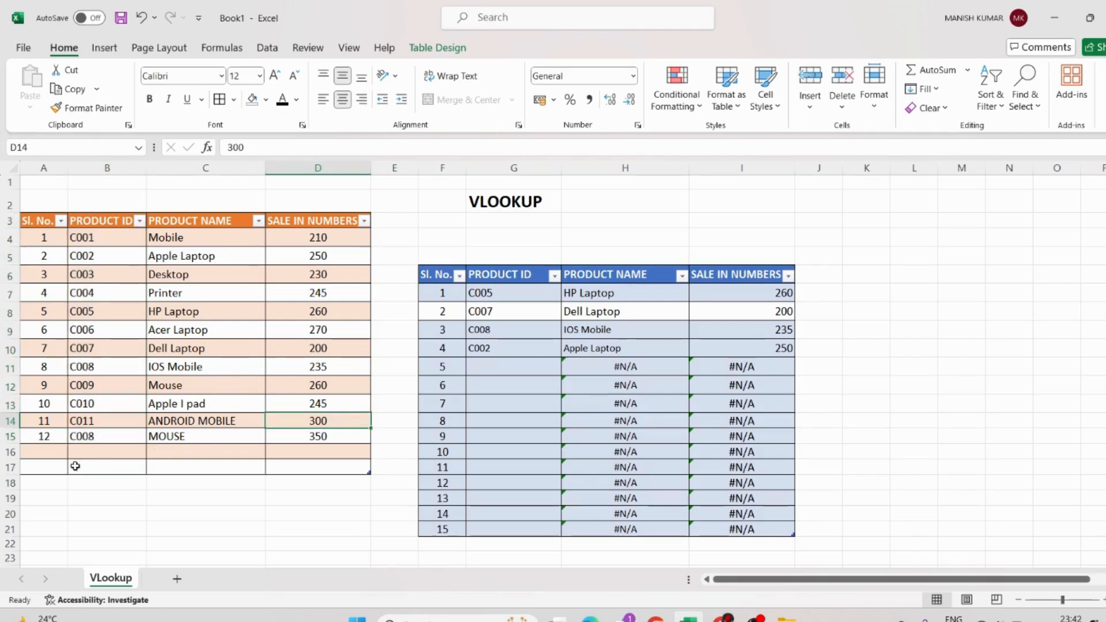
pyautogui.click(90, 440)
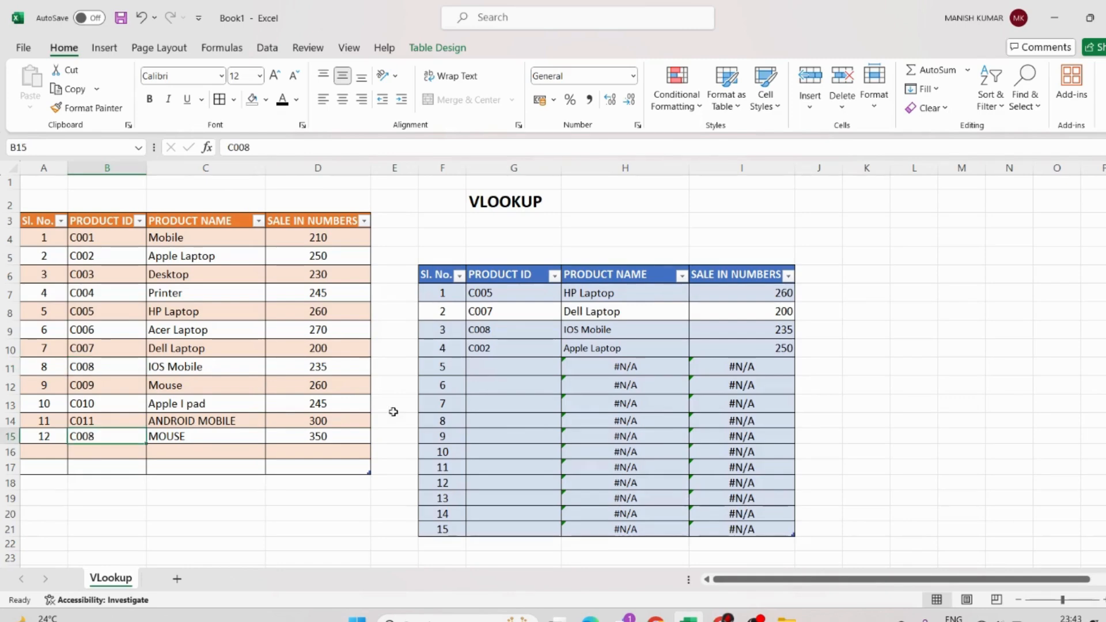
# Enter the product ID C008 in cell G11, the fifth row of the lookup table
pyautogui.click(503, 367)
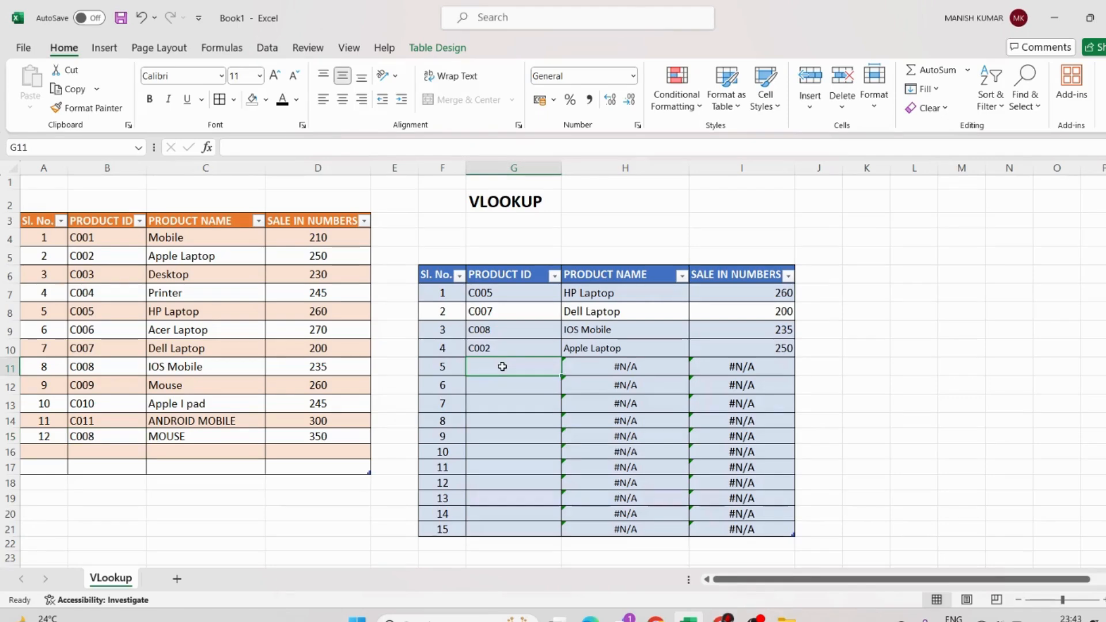
pyautogui.write('C008')
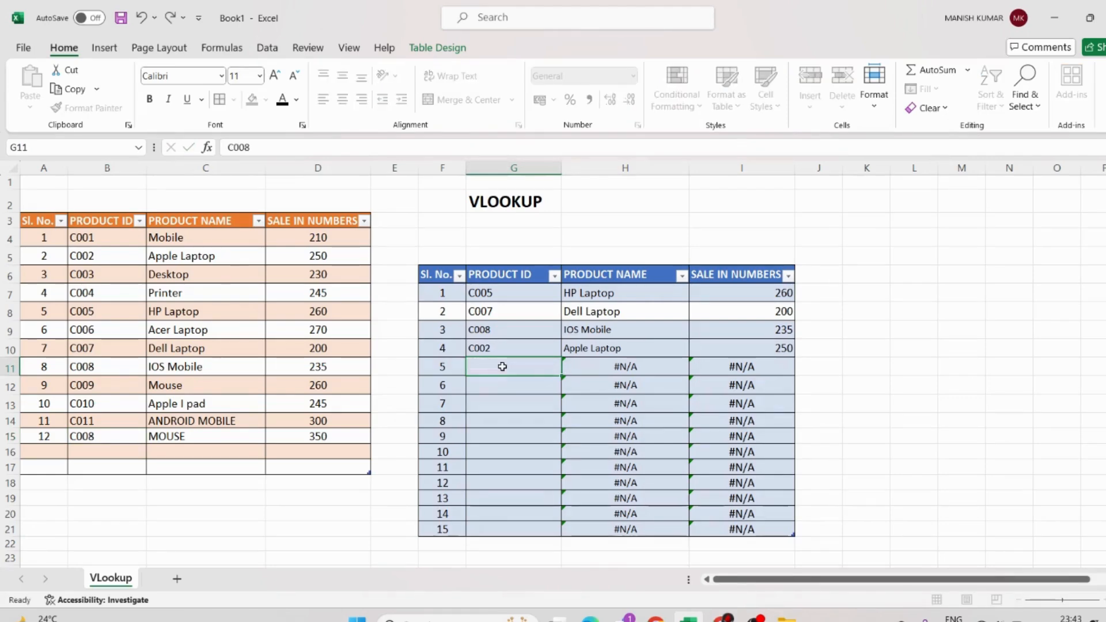
pyautogui.press('Tab')
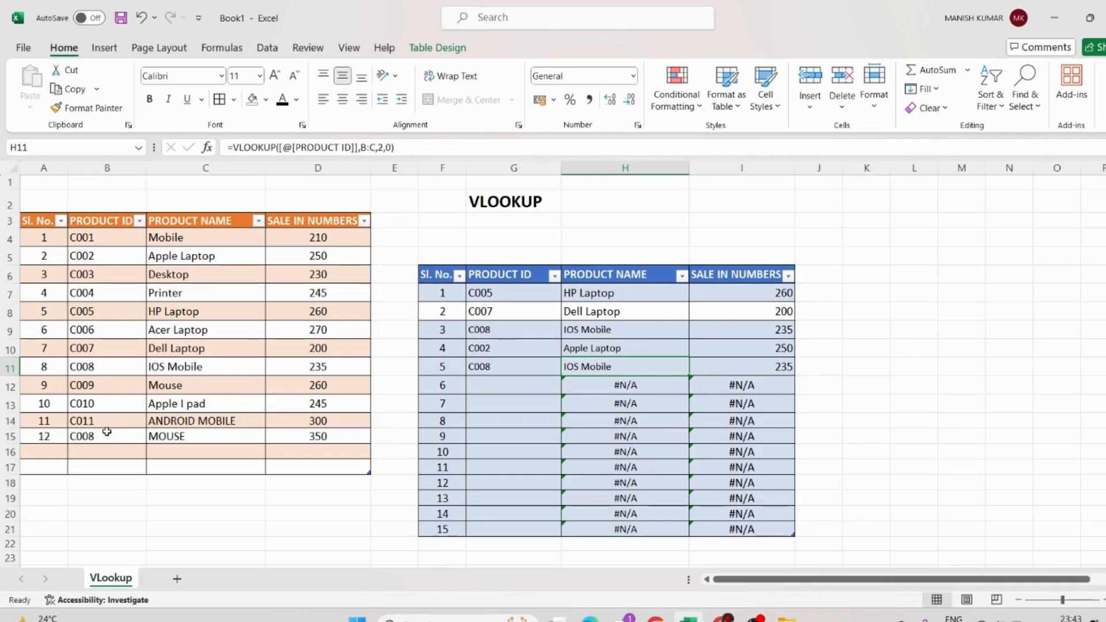
pyautogui.moveTo(100, 438); pyautogui.dragTo(323, 451)
pyautogui.hotkey('ctrl', 'c')
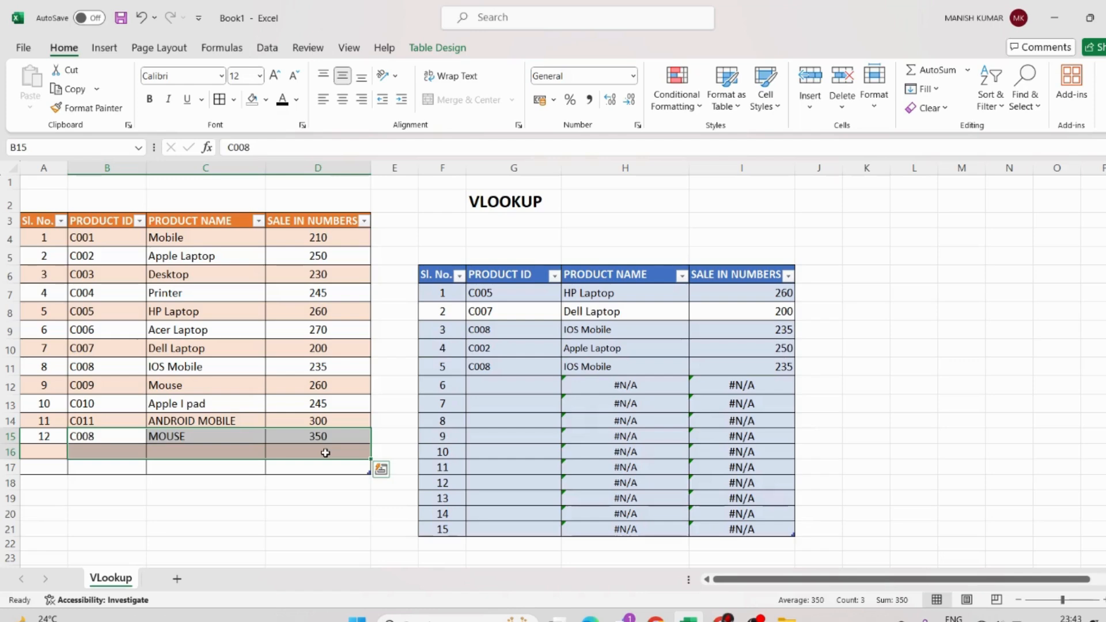
pyautogui.press('Delete')
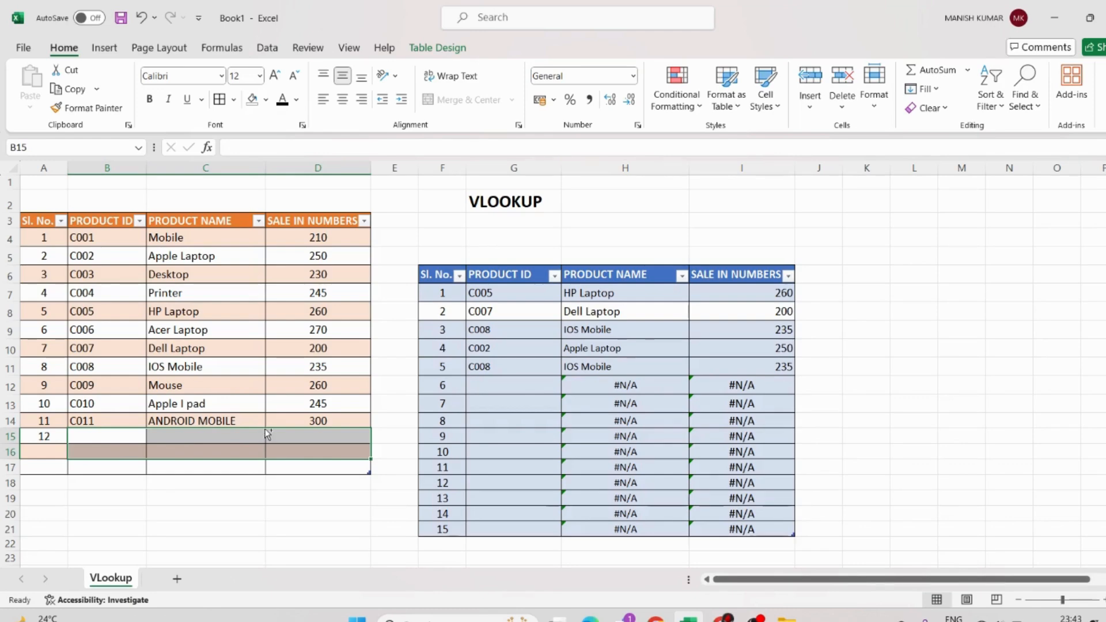
pyautogui.hotkey('ctrl', 'v')
# Change the product name in cell C11 of the source table to MOUSE
pyautogui.click(174, 437)
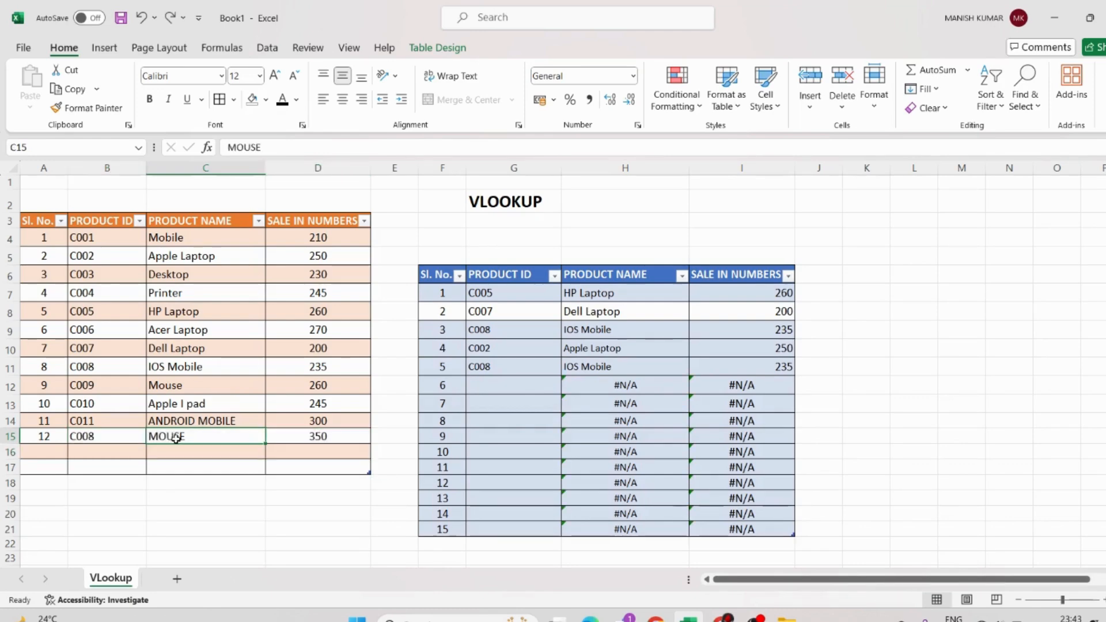
pyautogui.click(166, 367)
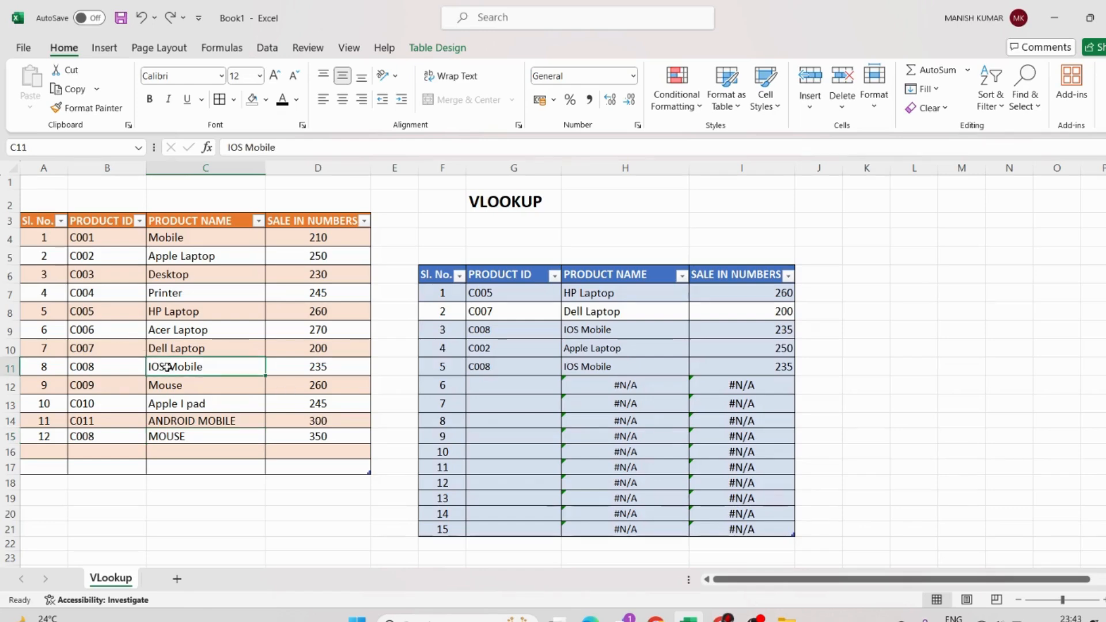
pyautogui.write('MOUSE')
pyautogui.press('Return')
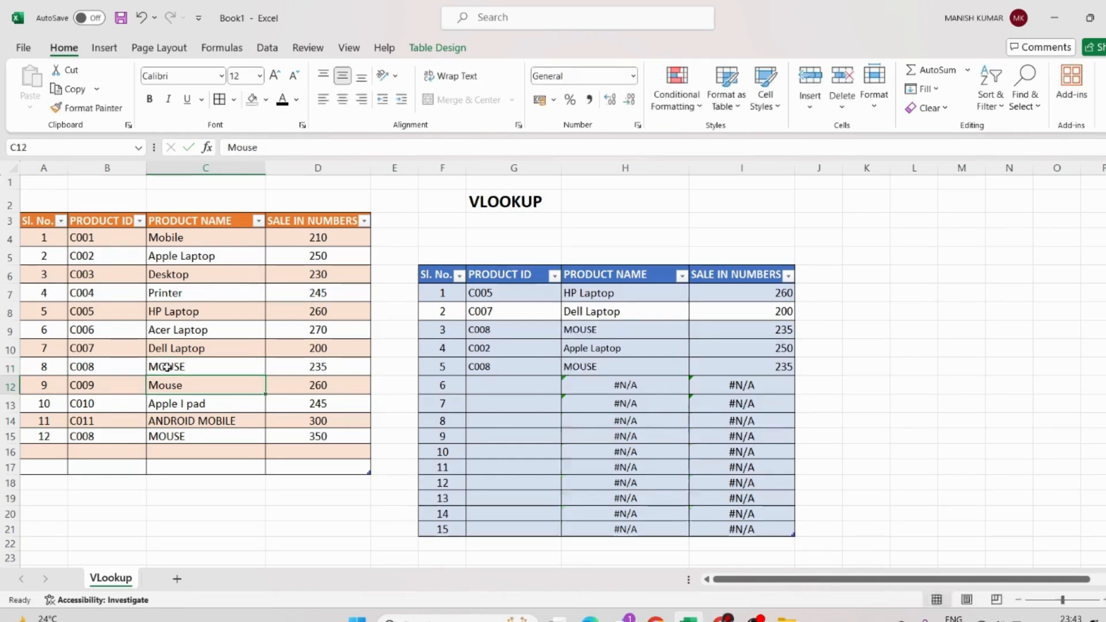
# Check the product name formula in H11 and select the lookup rows without product IDs, F12:I21
pyautogui.click(592, 371)
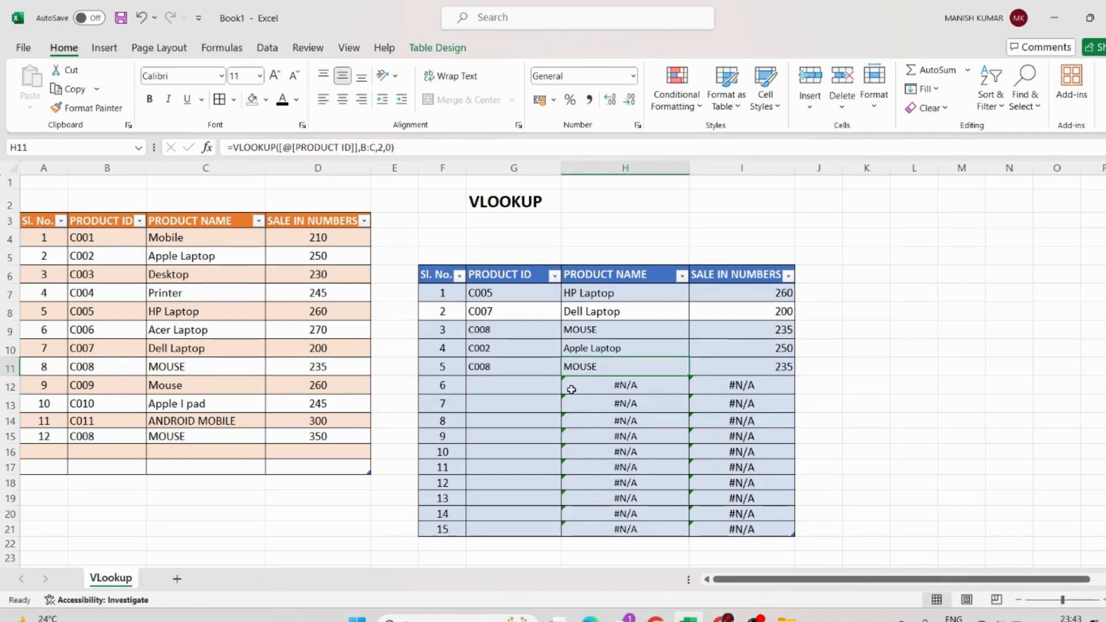
pyautogui.moveTo(441, 389); pyautogui.dragTo(712, 526)
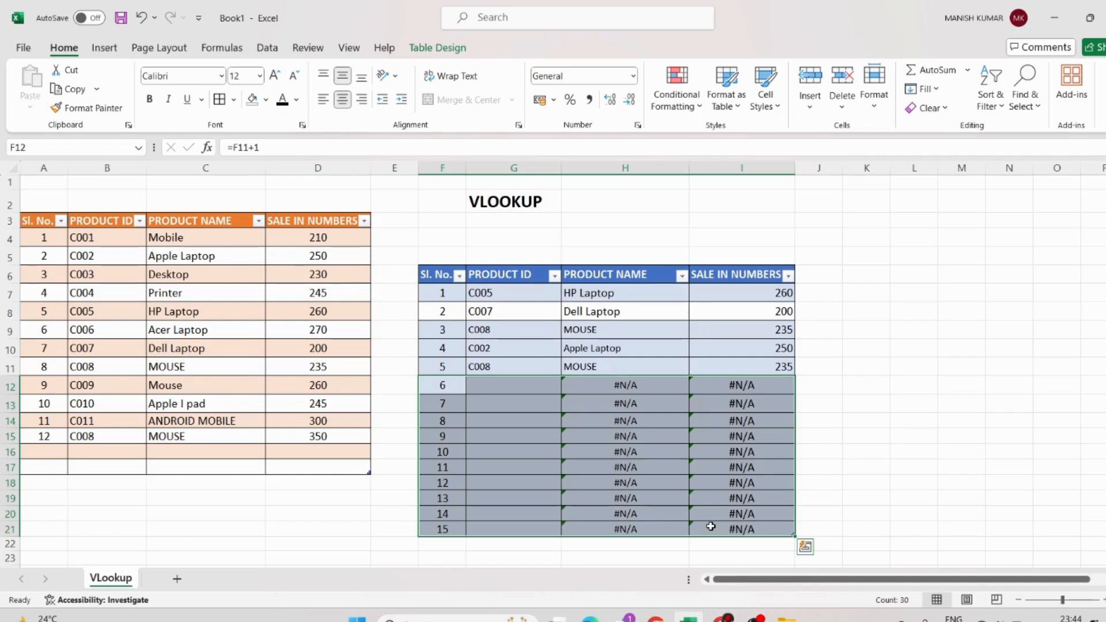